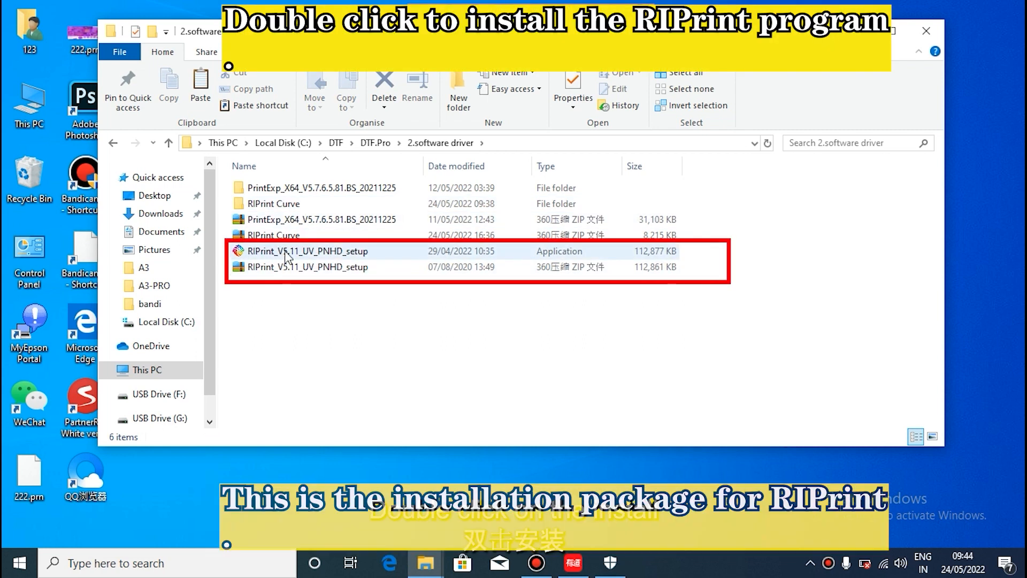
Step: Run the RIPrint_V5.11_UV_PNHD_setup installer and start the installation with the default destination and Start Menu folders
{"action": "double_click", "coordinate": [267, 252]}
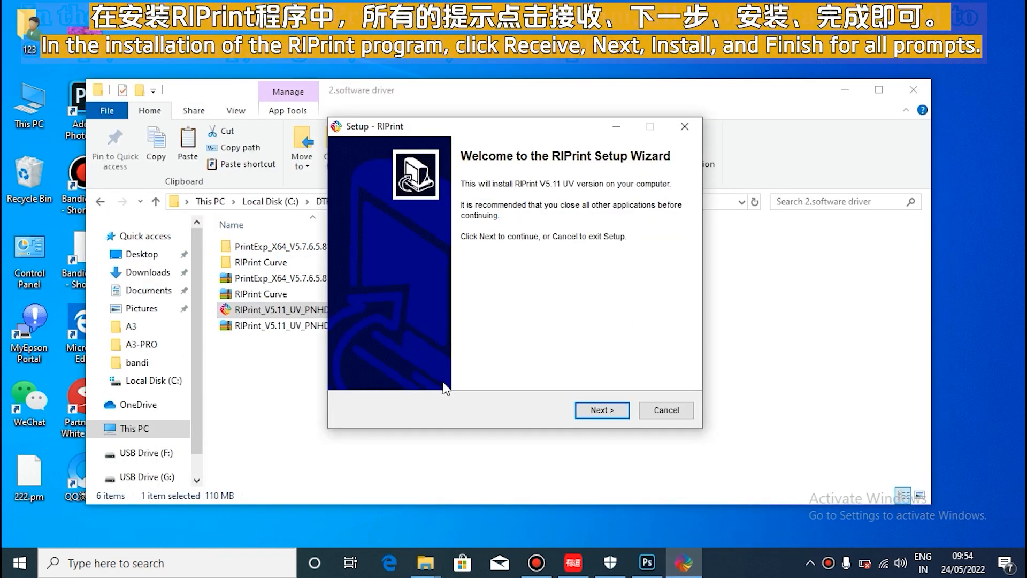
{"action": "left_click", "coordinate": [599, 411]}
{"action": "left_click", "coordinate": [412, 360]}
{"action": "left_click", "coordinate": [600, 411]}
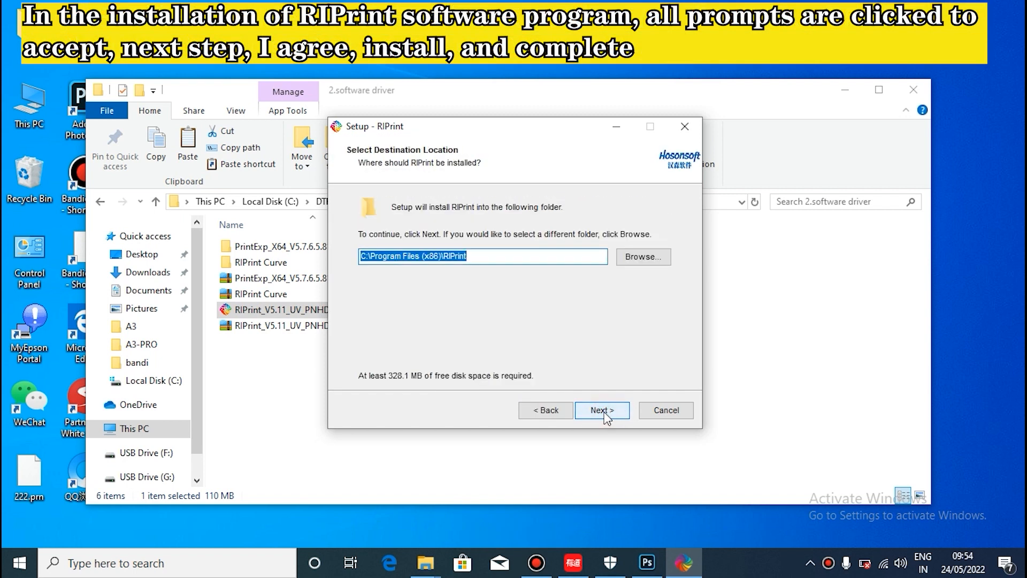
{"action": "left_click", "coordinate": [605, 413]}
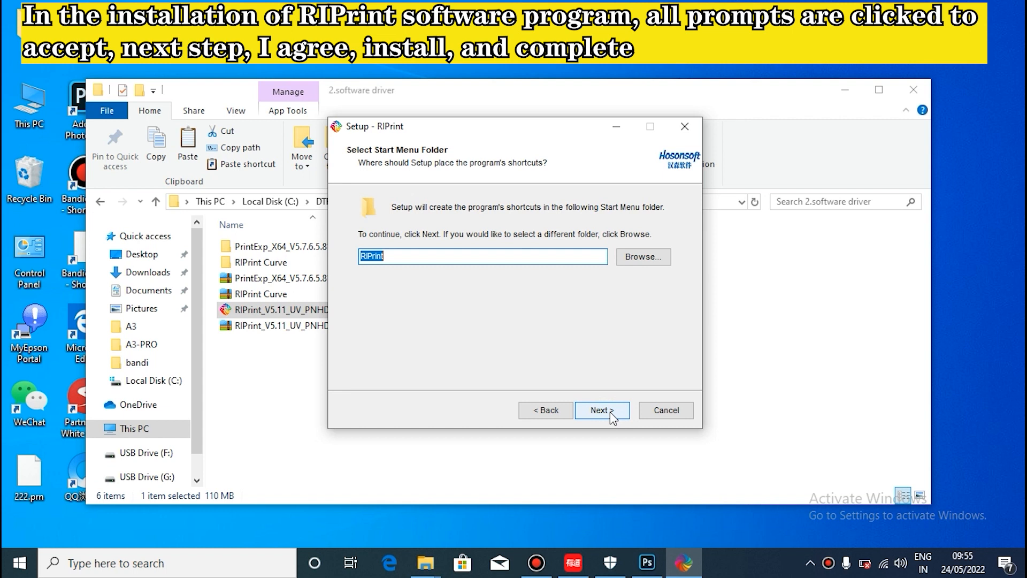
{"action": "left_click", "coordinate": [610, 412]}
{"action": "left_click", "coordinate": [610, 412]}
{"action": "left_click", "coordinate": [610, 412]}
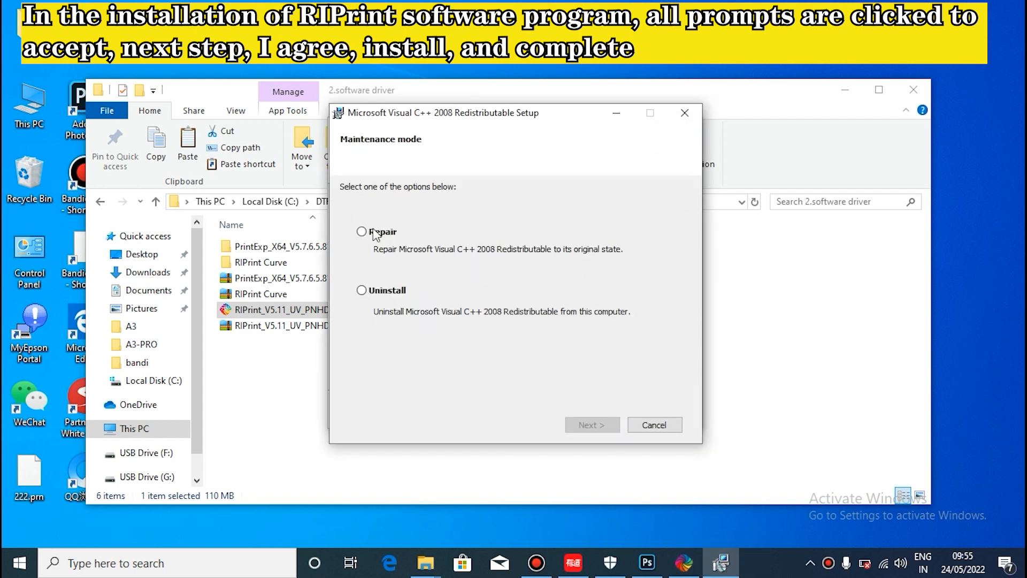
Step: Repair the Microsoft Visual C++ 2008 and 2010 x86 Redistributables and finish the RIPrint setup
{"action": "left_click", "coordinate": [371, 232]}
{"action": "left_click", "coordinate": [589, 426]}
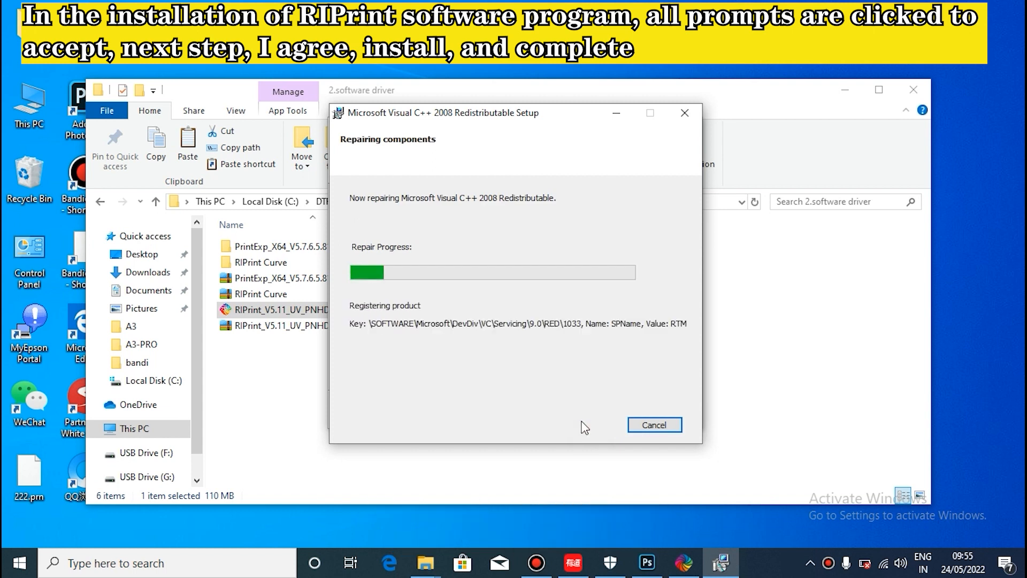
{"action": "left_click", "coordinate": [658, 426]}
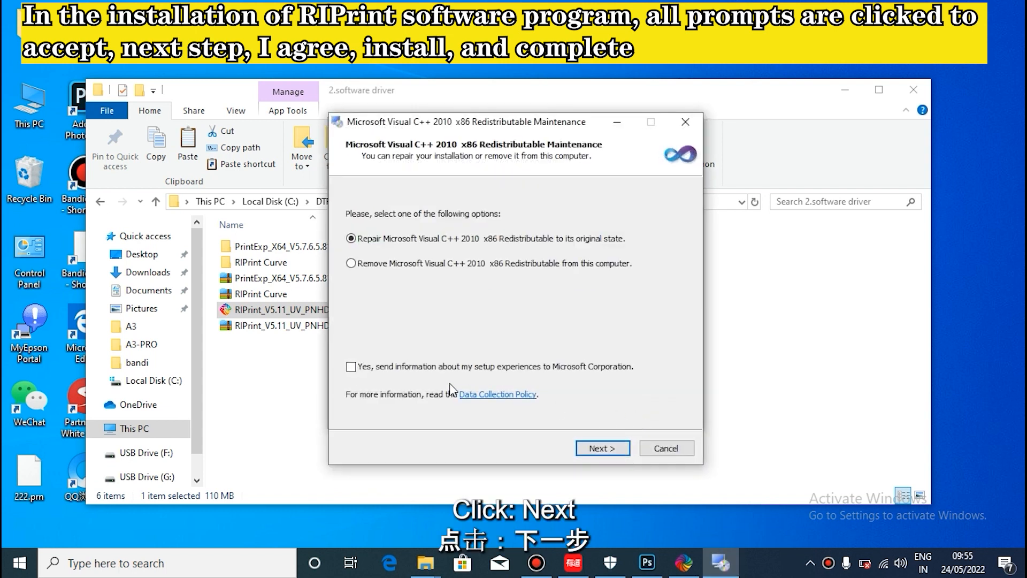
{"action": "left_click", "coordinate": [610, 448]}
{"action": "left_click", "coordinate": [657, 449]}
{"action": "left_click", "coordinate": [610, 415]}
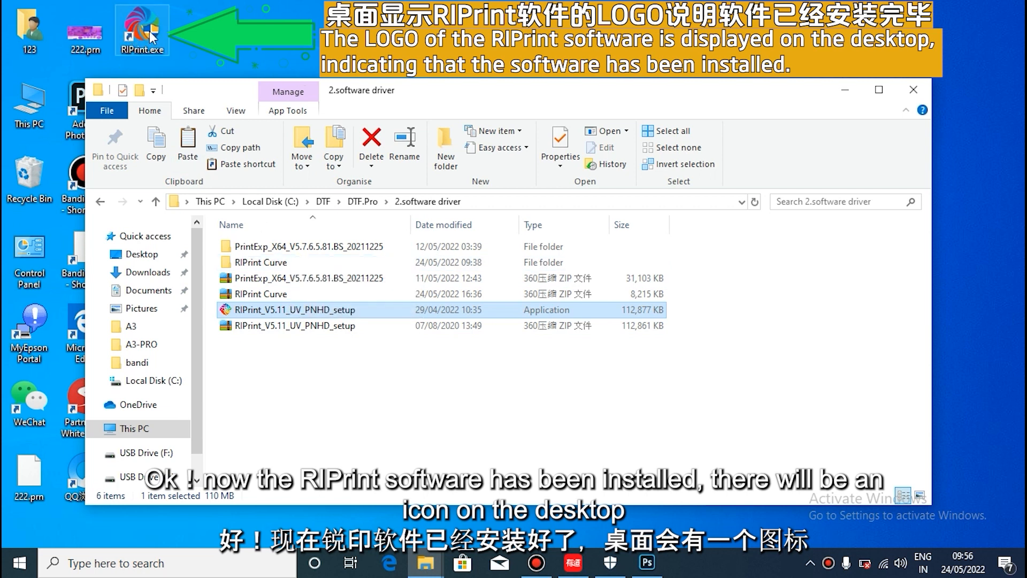
Step: Copy the Printer folder from the RIPrint Curve folder
{"action": "left_click", "coordinate": [279, 262]}
{"action": "right_click", "coordinate": [360, 188]}
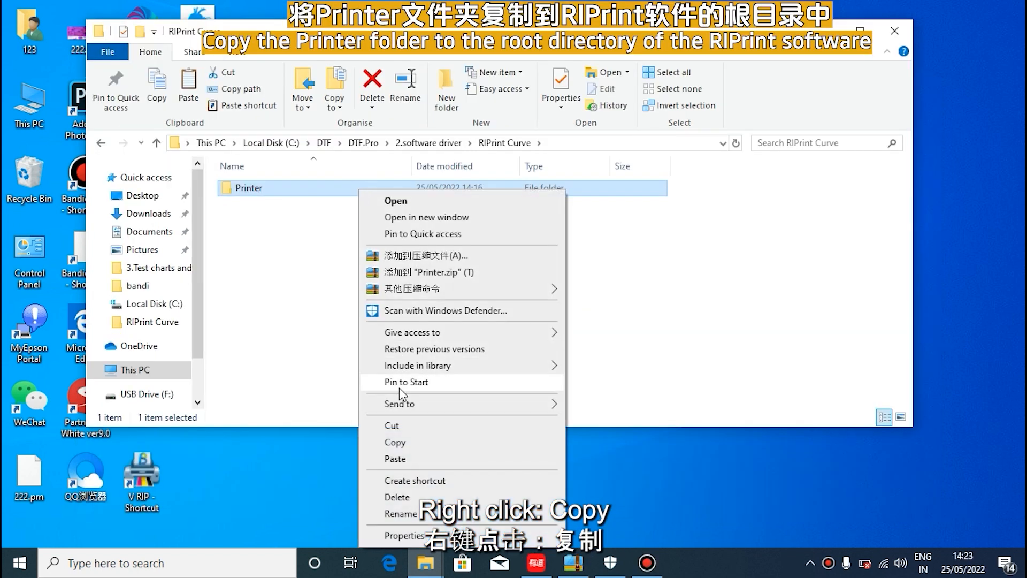
{"action": "left_click", "coordinate": [404, 442]}
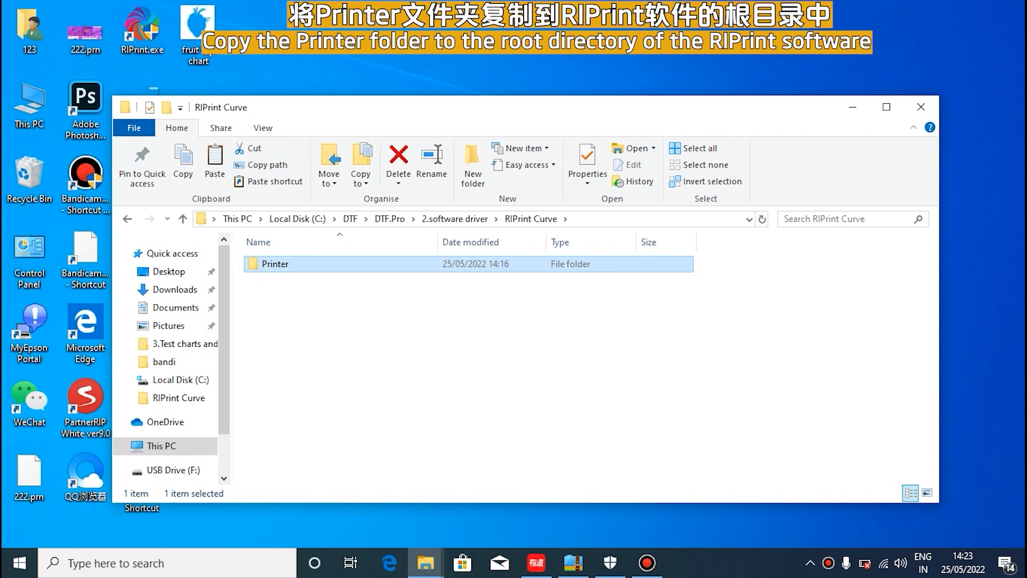
Step: Paste the Printer folder into the RIPrint installation directory found through RIPrint.exe's file location, granting administrator permission
{"action": "right_click", "coordinate": [141, 38]}
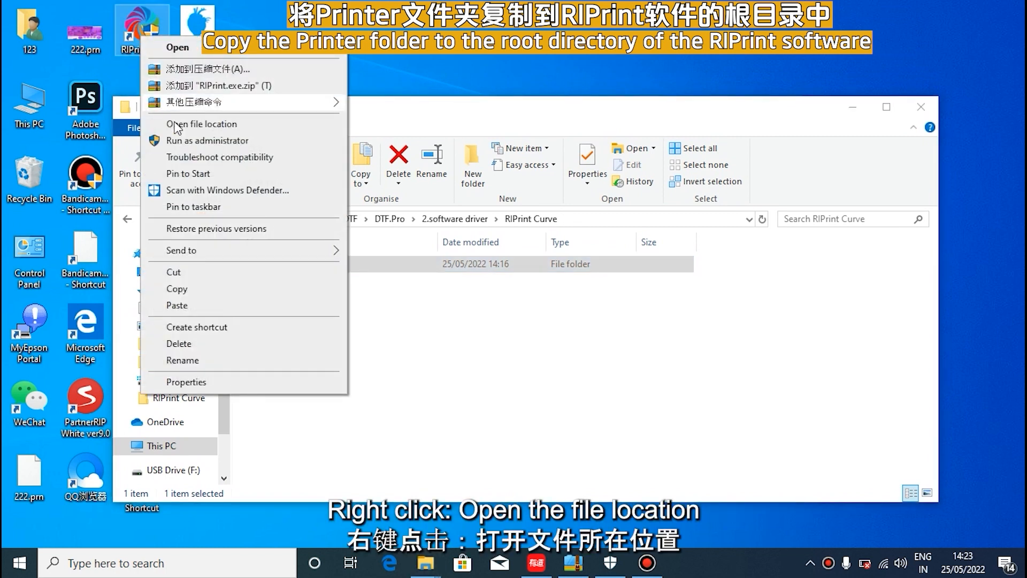
{"action": "left_click", "coordinate": [196, 125]}
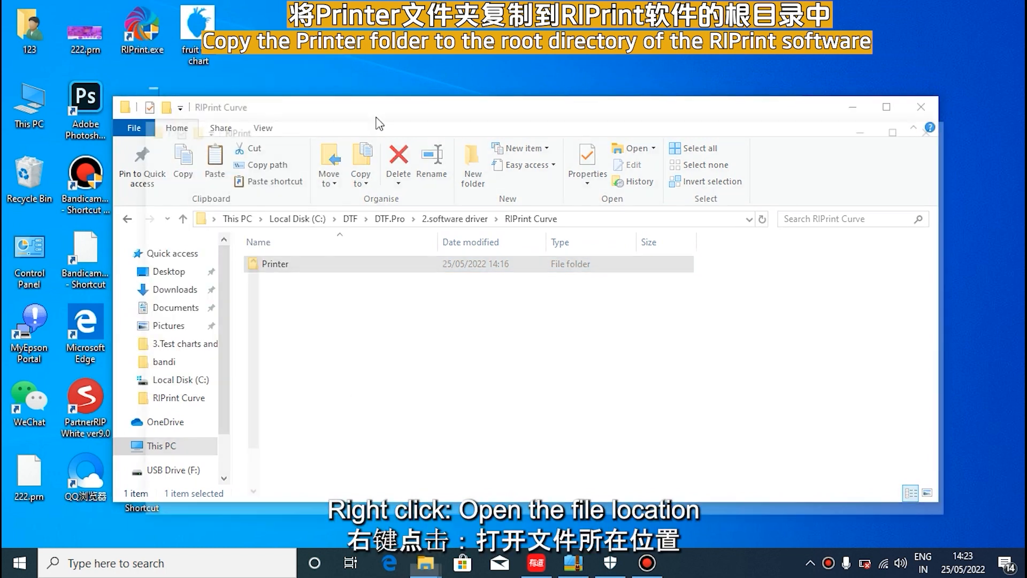
{"action": "left_click", "coordinate": [828, 341]}
{"action": "right_click", "coordinate": [825, 336]}
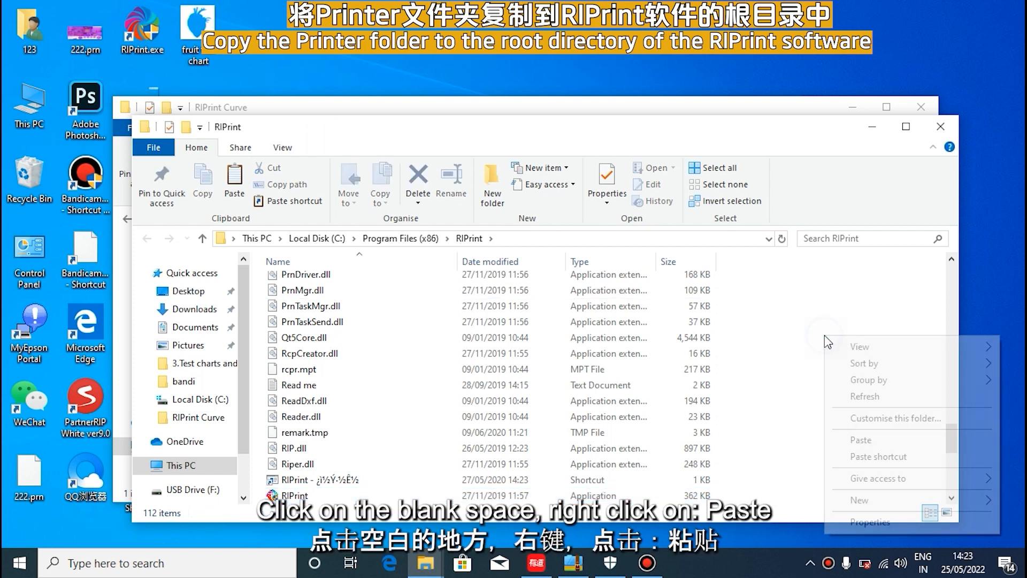
{"action": "left_click", "coordinate": [847, 438]}
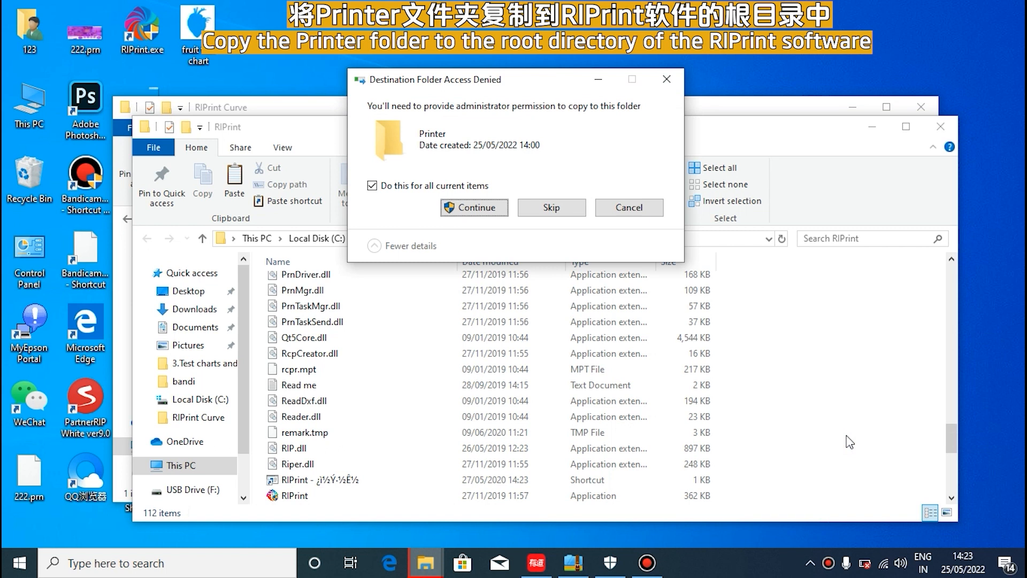
{"action": "left_click", "coordinate": [380, 190]}
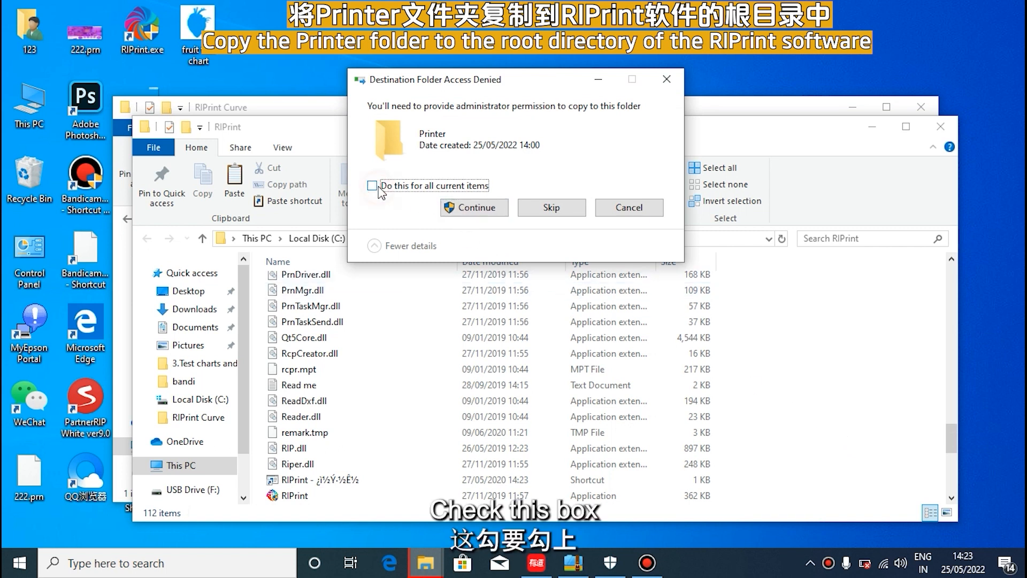
{"action": "left_click", "coordinate": [476, 208]}
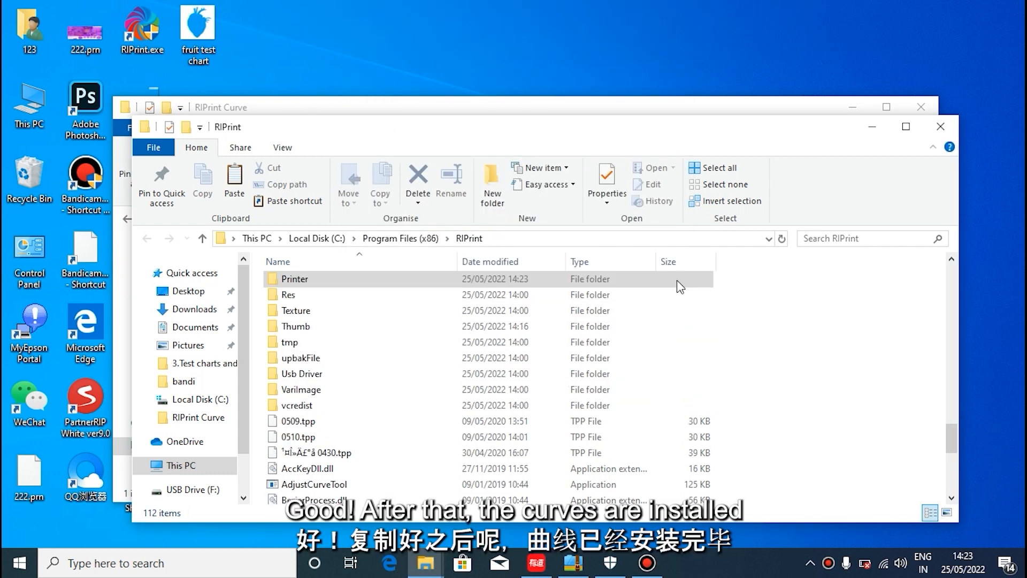
Step: Close both File Explorer windows and launch RIPrint from its desktop shortcut
{"action": "left_click", "coordinate": [941, 128]}
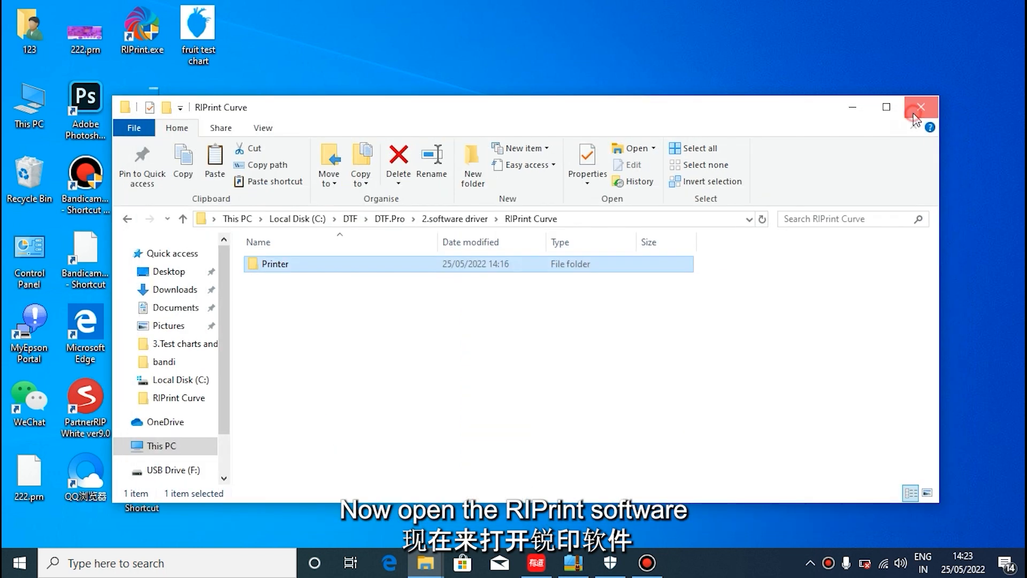
{"action": "left_click", "coordinate": [921, 107]}
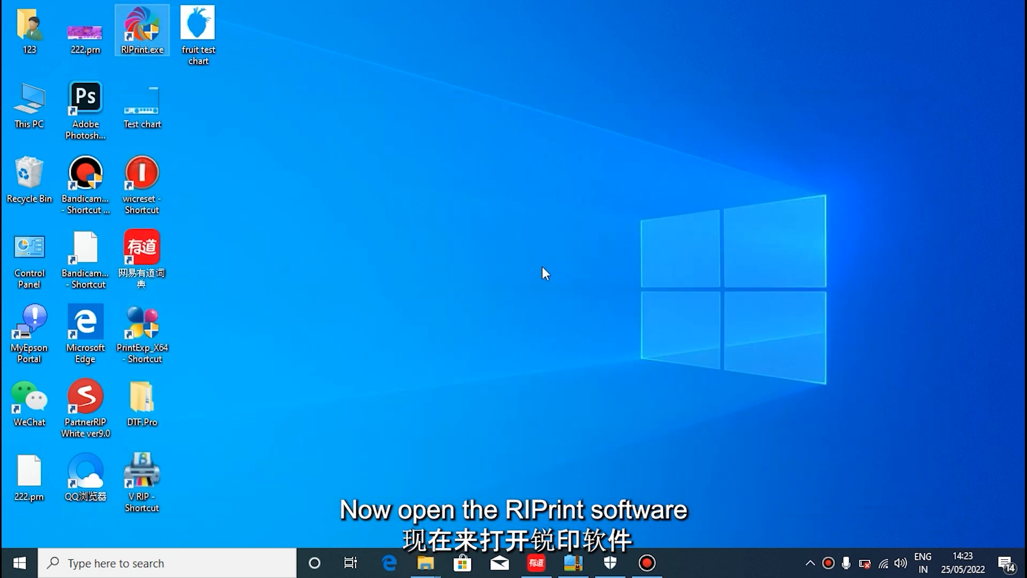
{"action": "right_click", "coordinate": [144, 46]}
{"action": "left_click", "coordinate": [176, 47]}
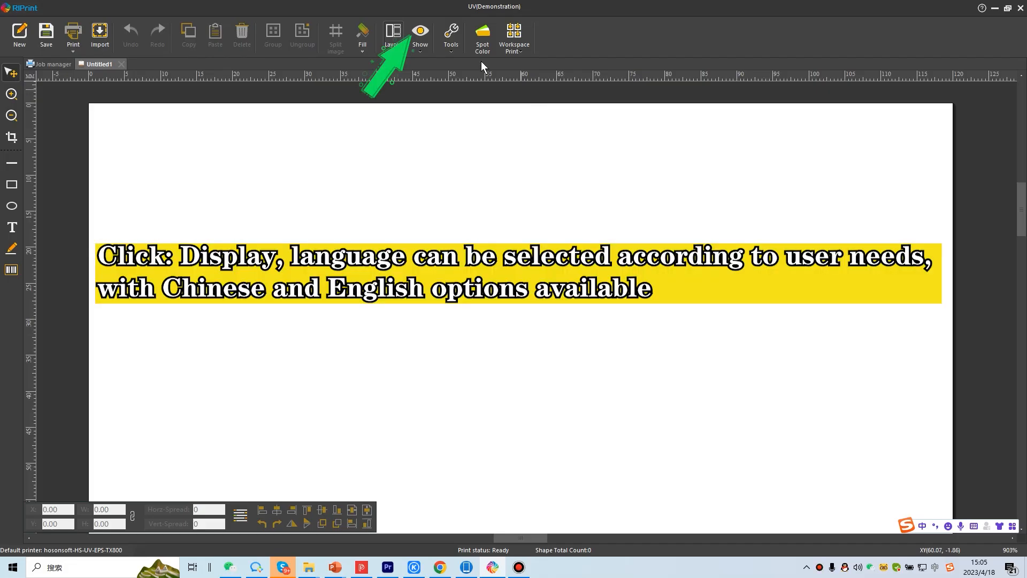
Step: Review the display language options and set the ruler unit to CM
{"action": "left_click", "coordinate": [421, 55]}
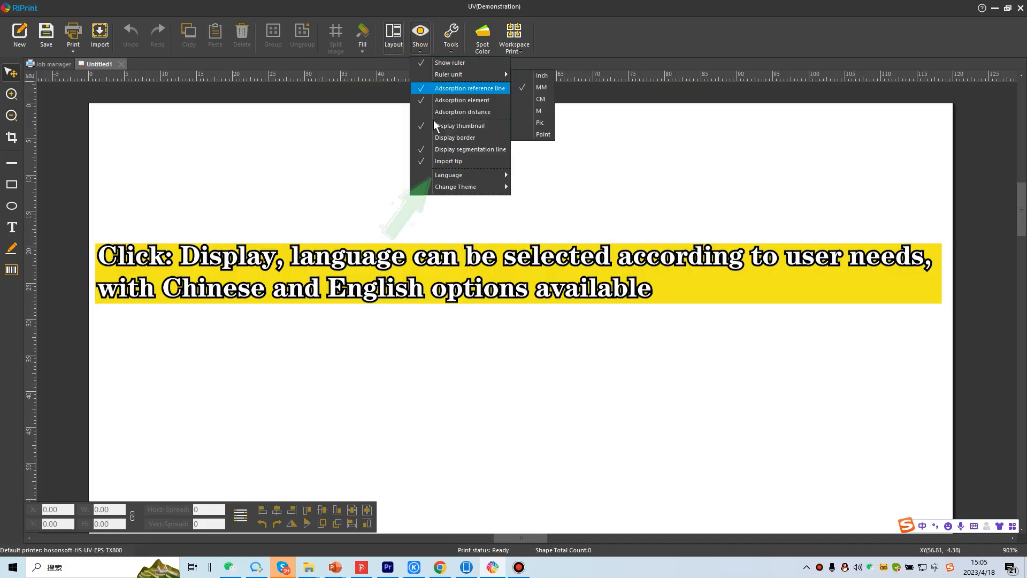
{"action": "mouse_move", "coordinate": [468, 178]}
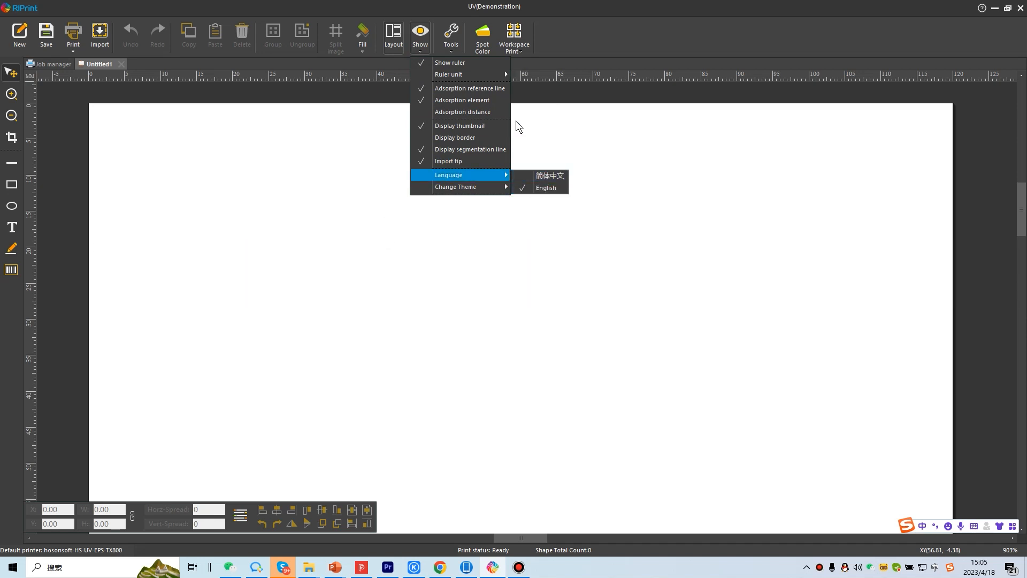
{"action": "mouse_move", "coordinate": [491, 73]}
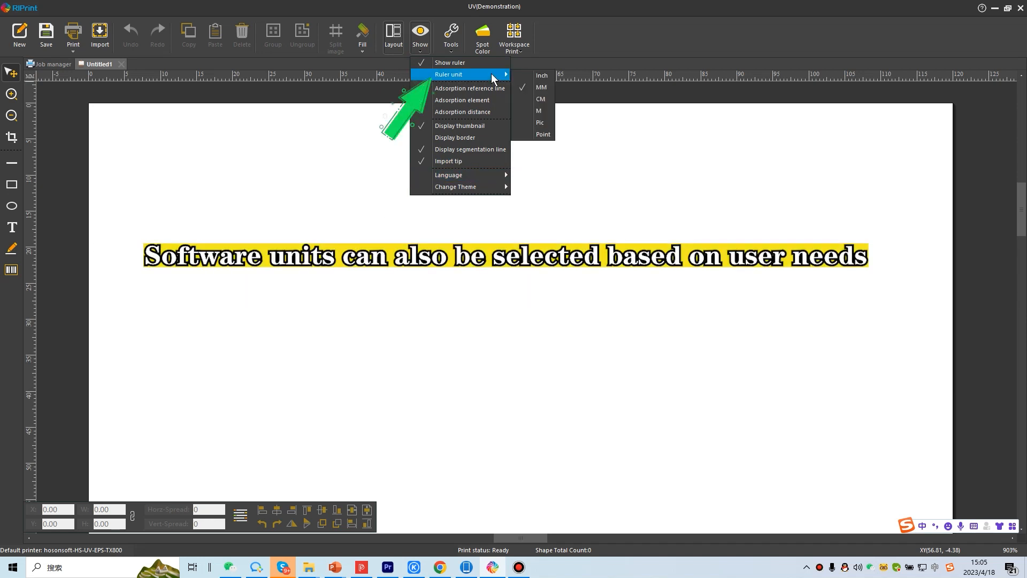
{"action": "left_click", "coordinate": [536, 101]}
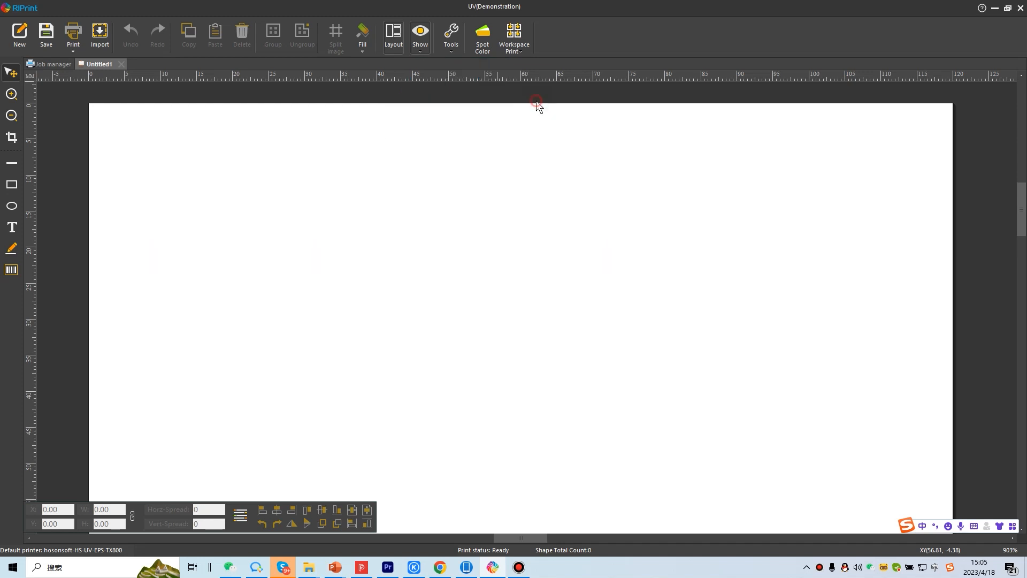
Step: Set the canvas width to 30 cm in the canvas settings and apply the new canvas size
{"action": "left_click", "coordinate": [21, 9]}
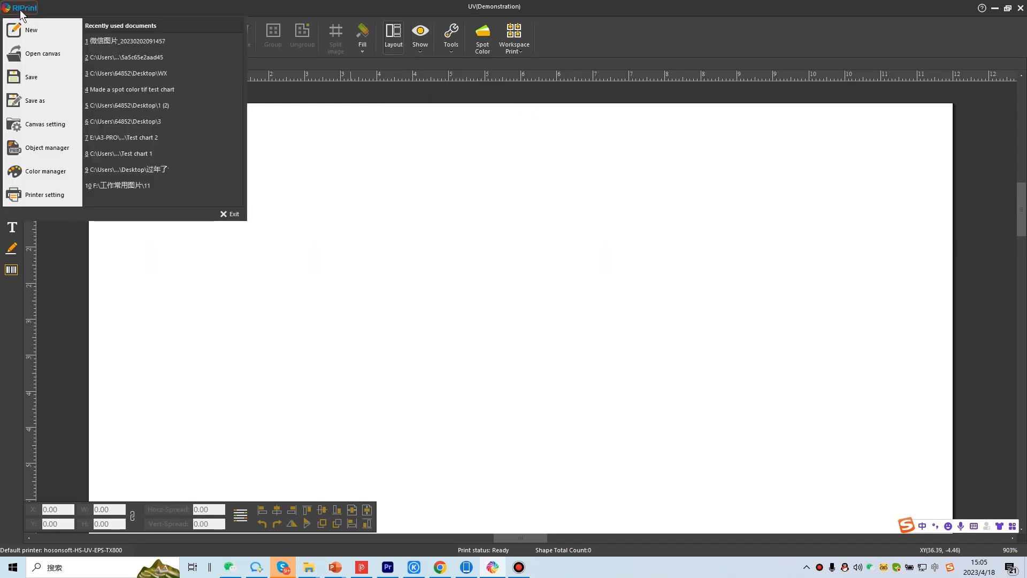
{"action": "left_click", "coordinate": [20, 129]}
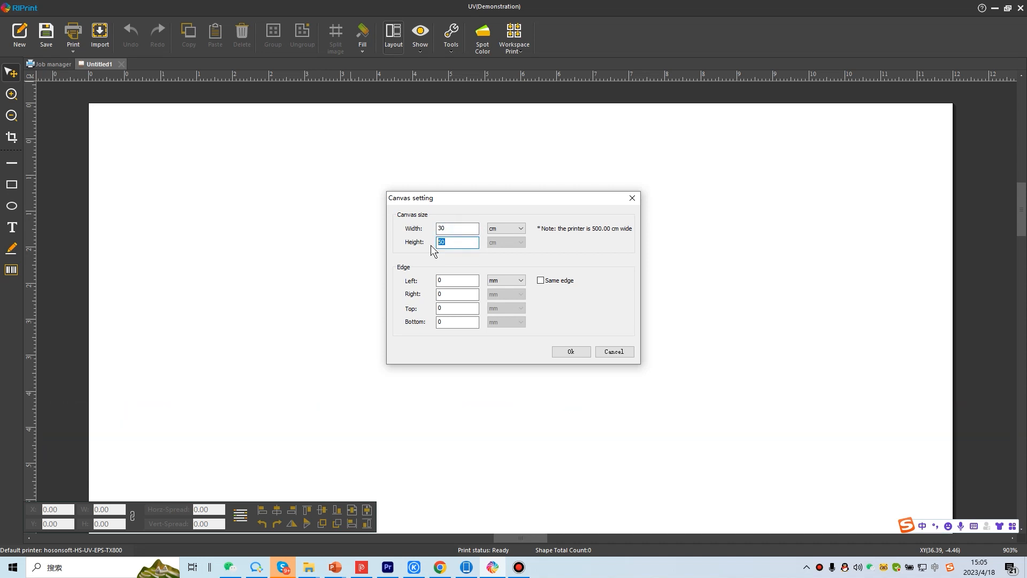
{"action": "left_click", "coordinate": [571, 351]}
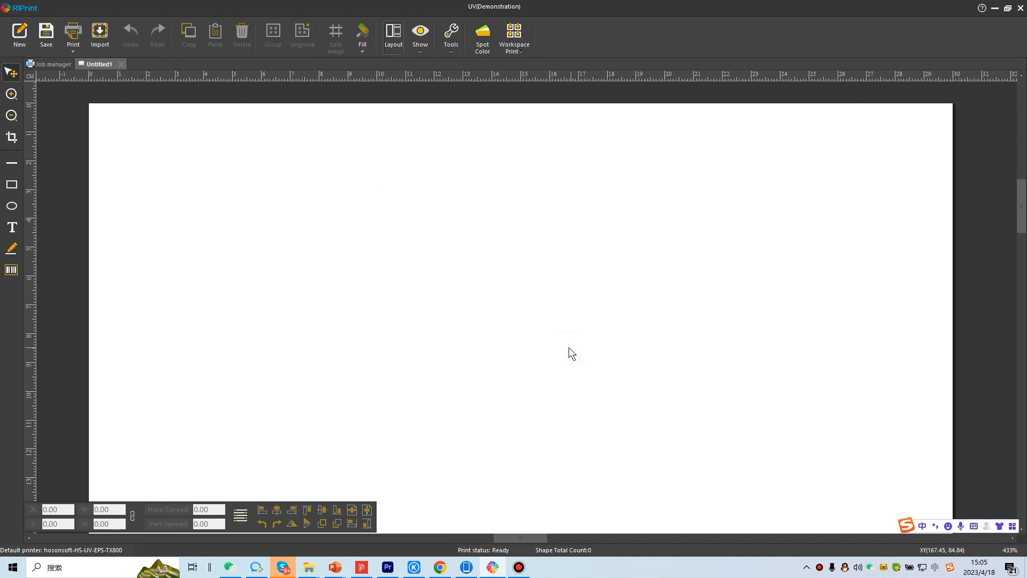
Step: Make EPS-XP600 the default printer in the printer settings and exit them
{"action": "left_click", "coordinate": [24, 12]}
{"action": "left_click", "coordinate": [48, 197]}
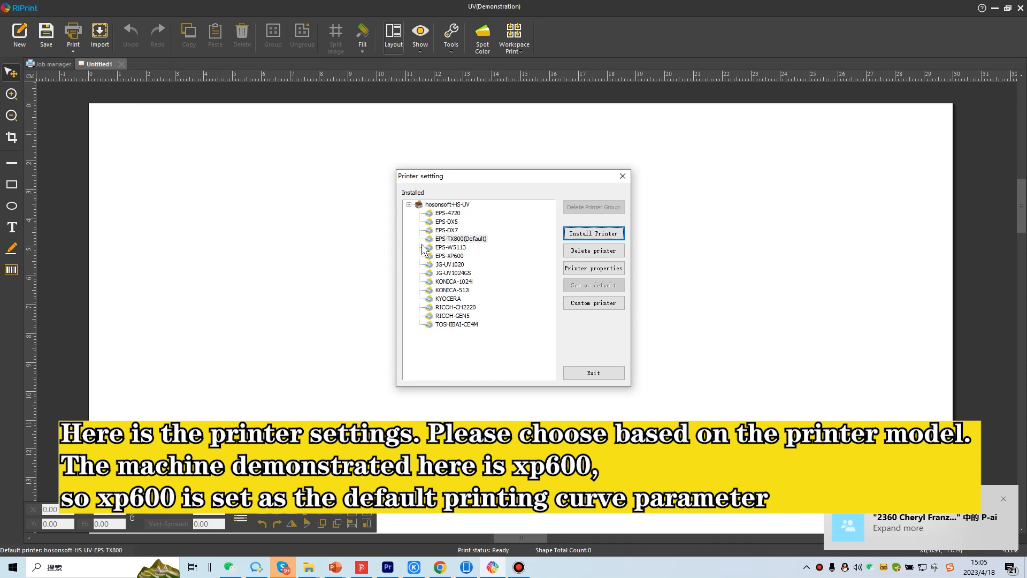
{"action": "left_click", "coordinate": [452, 256]}
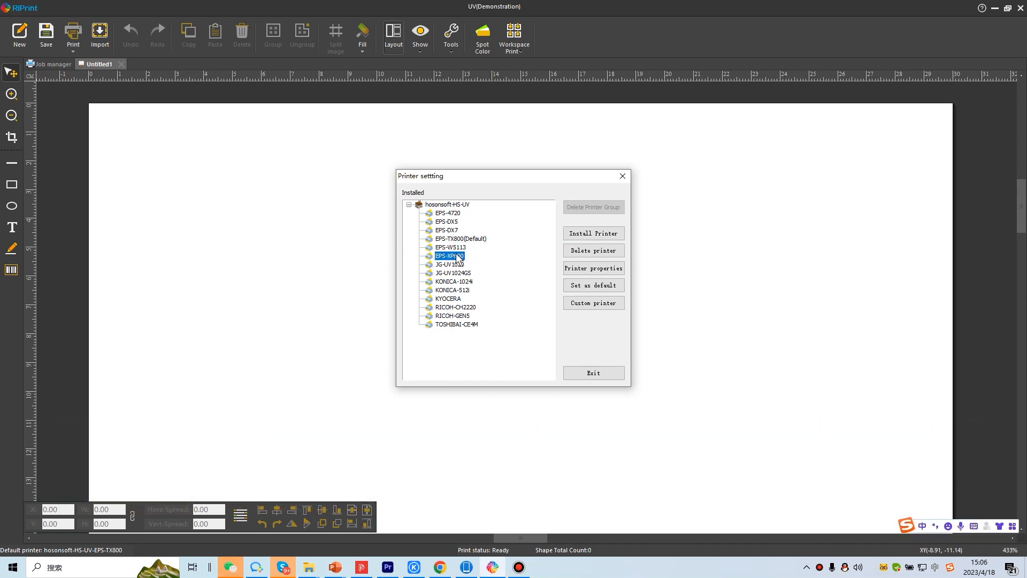
{"action": "left_click", "coordinate": [584, 286]}
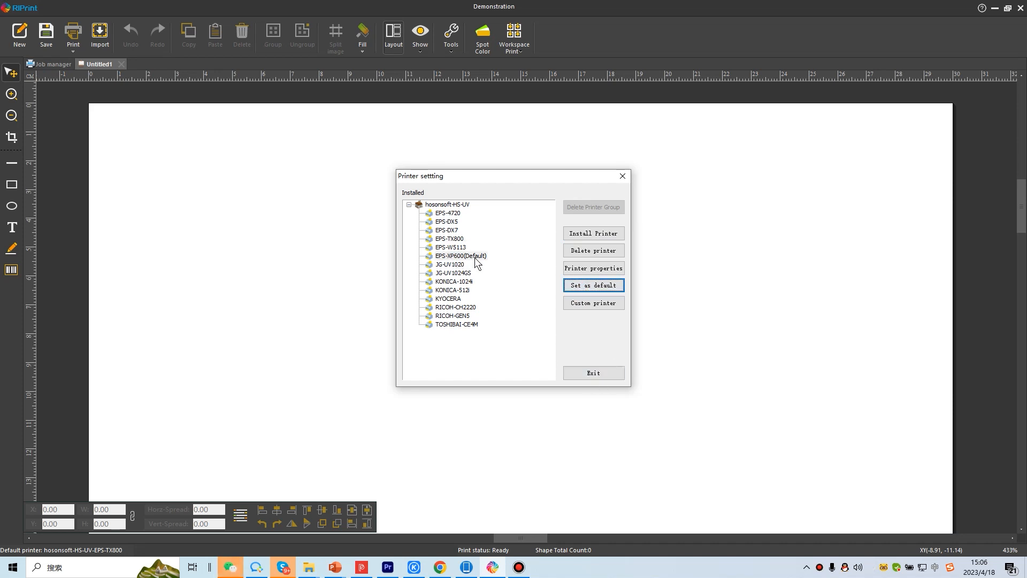
{"action": "left_click", "coordinate": [592, 372]}
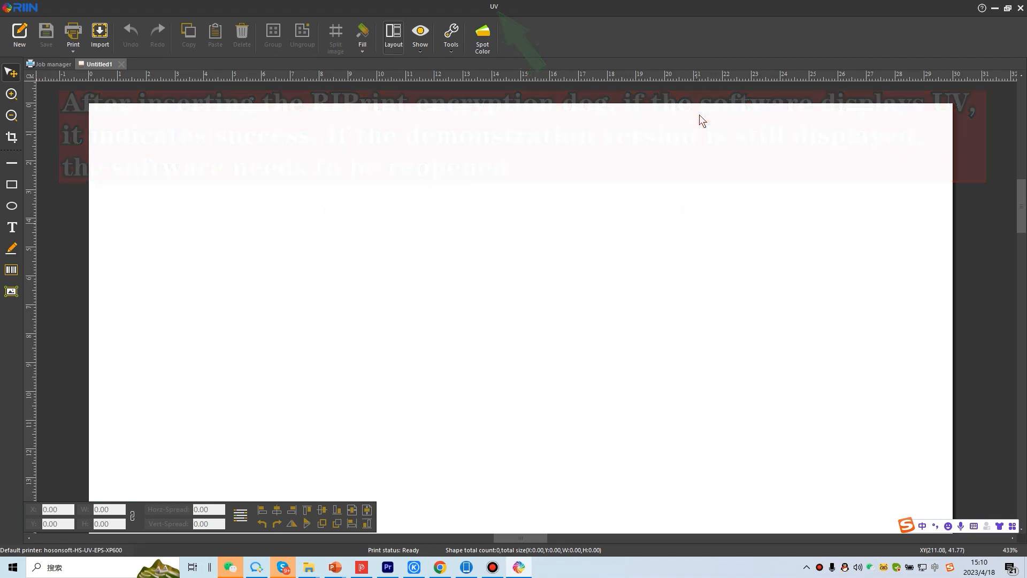
Step: Configure the first White Ink spot color with data source Spot, the Smooth Mode effect and a shrink of -0.1
{"action": "left_click", "coordinate": [483, 35]}
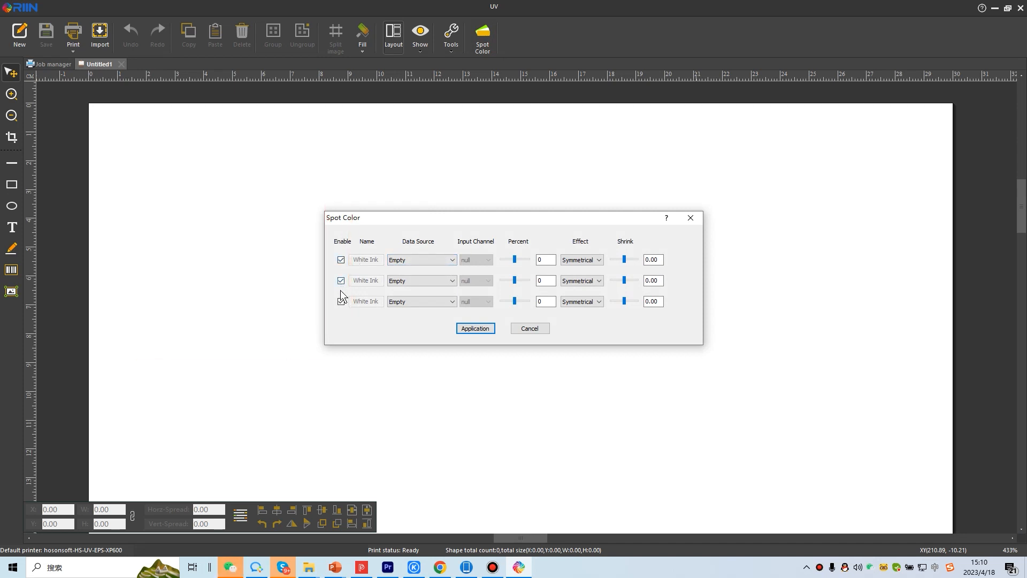
{"action": "left_click", "coordinate": [408, 261]}
{"action": "left_click", "coordinate": [401, 277]}
{"action": "left_click", "coordinate": [583, 260]}
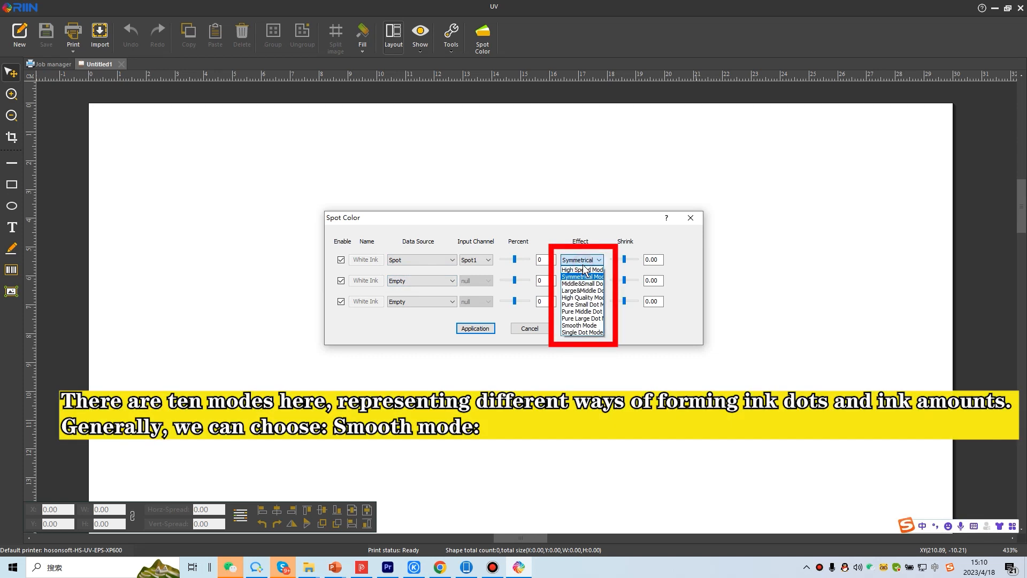
{"action": "left_click", "coordinate": [578, 326]}
{"action": "double_click", "coordinate": [658, 262]}
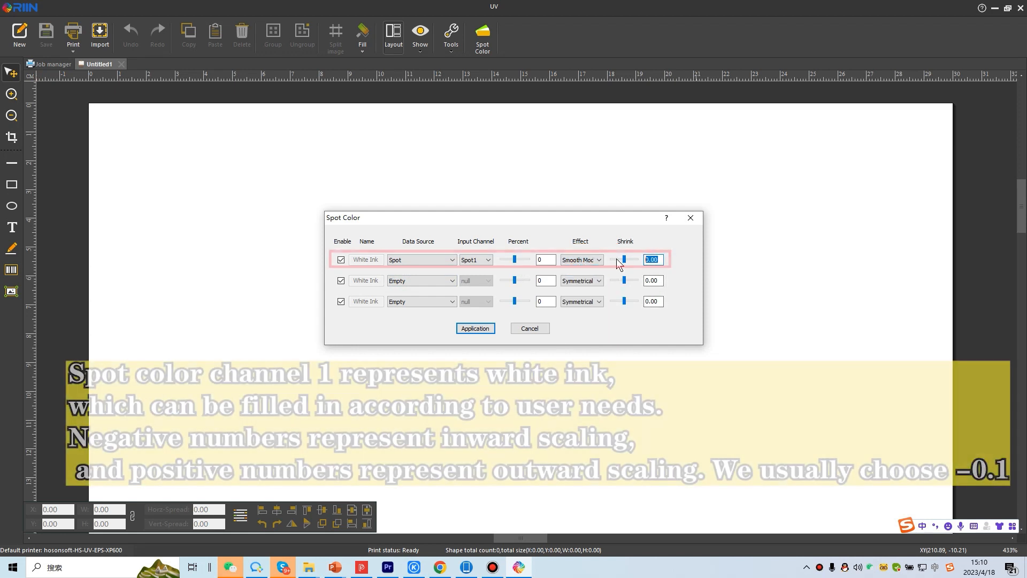
{"action": "type", "text": "0"}
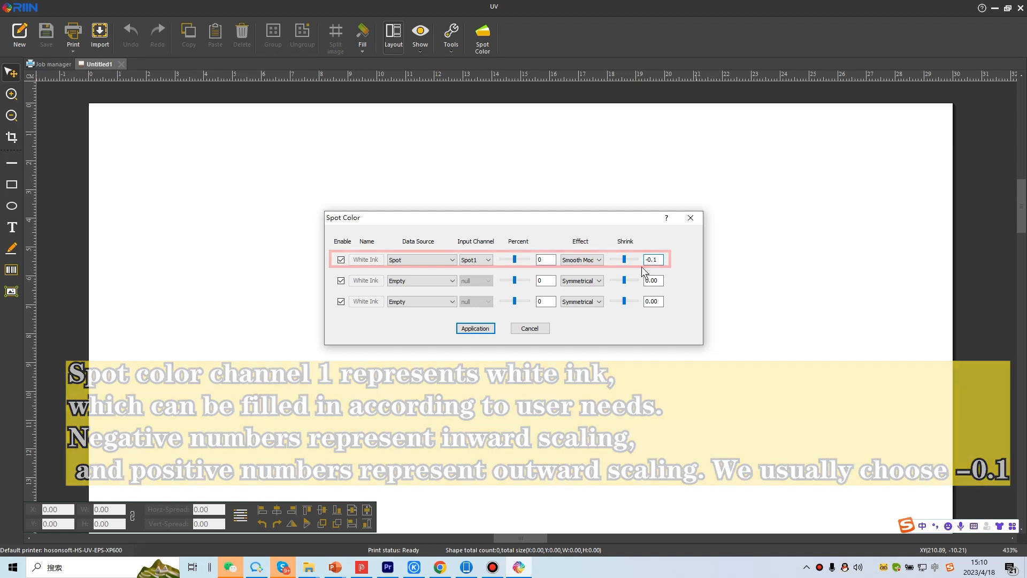
{"action": "left_click", "coordinate": [642, 267]}
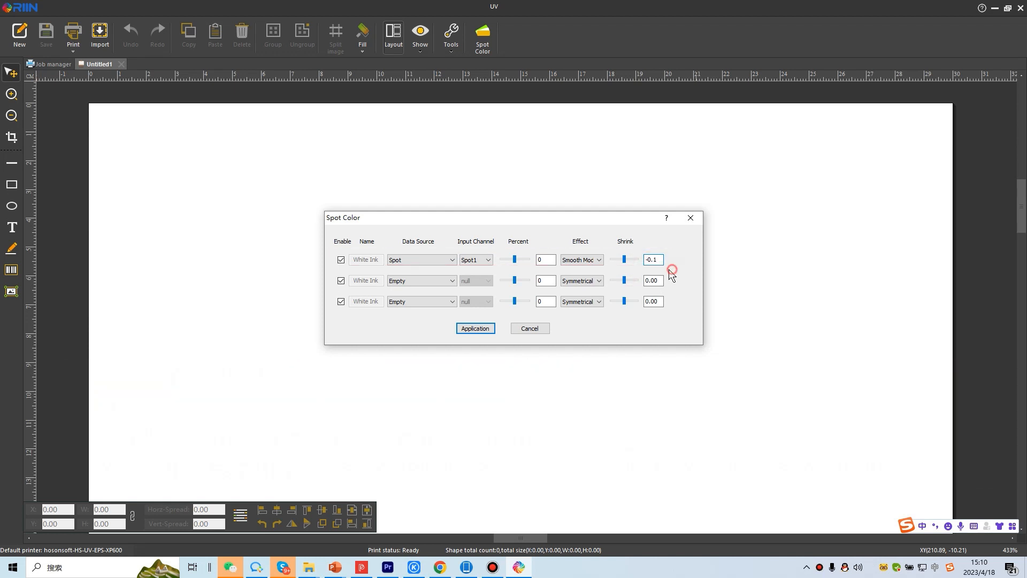
Step: Configure the second White Ink spot color with data source Spot, channel Spot2, shrink 0.2 and Smooth Mode, and apply the spot color settings
{"action": "left_click", "coordinate": [428, 281]}
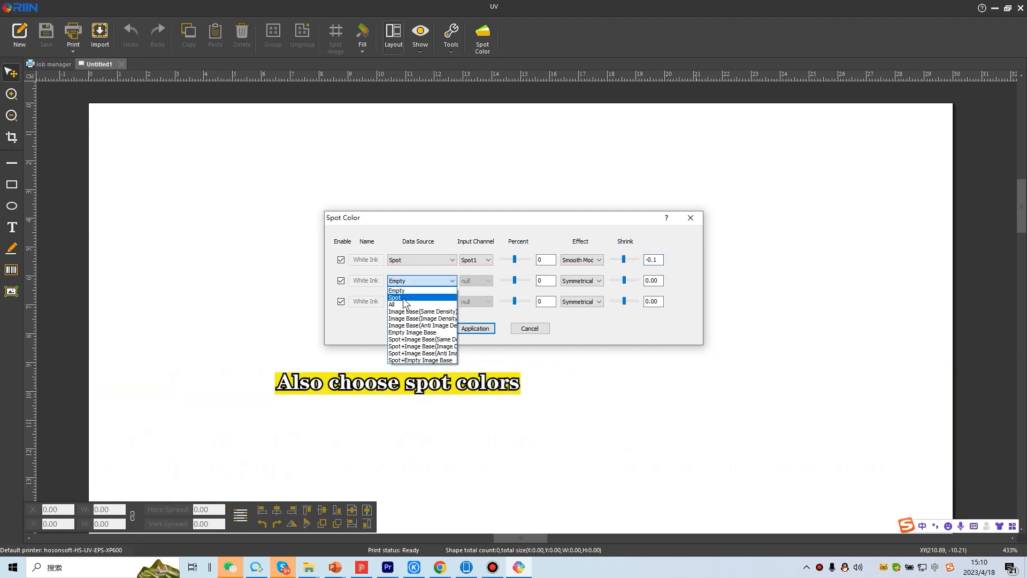
{"action": "left_click", "coordinate": [404, 299]}
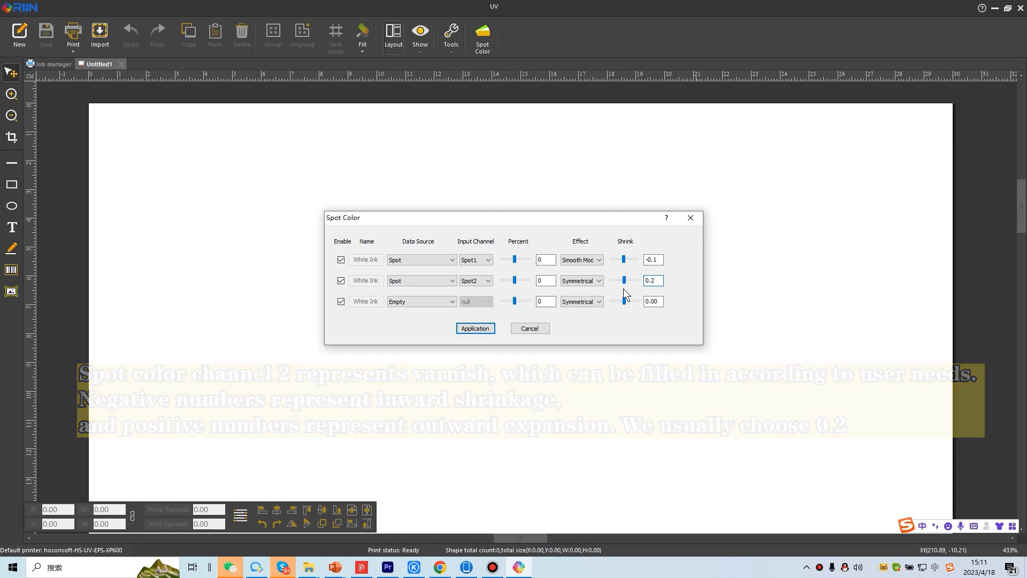
{"action": "left_click", "coordinate": [573, 281]}
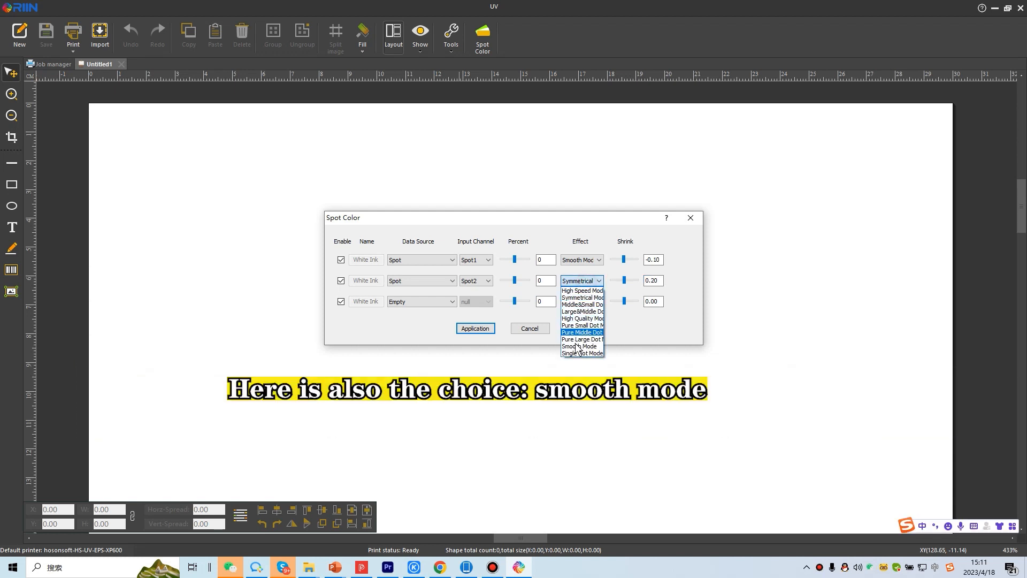
{"action": "left_click", "coordinate": [576, 346]}
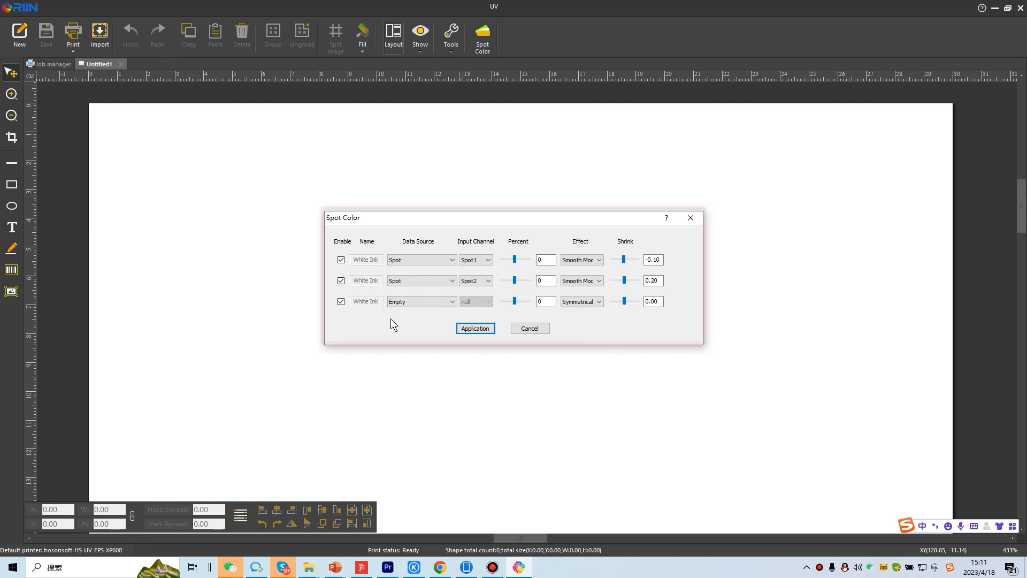
{"action": "left_click", "coordinate": [473, 330]}
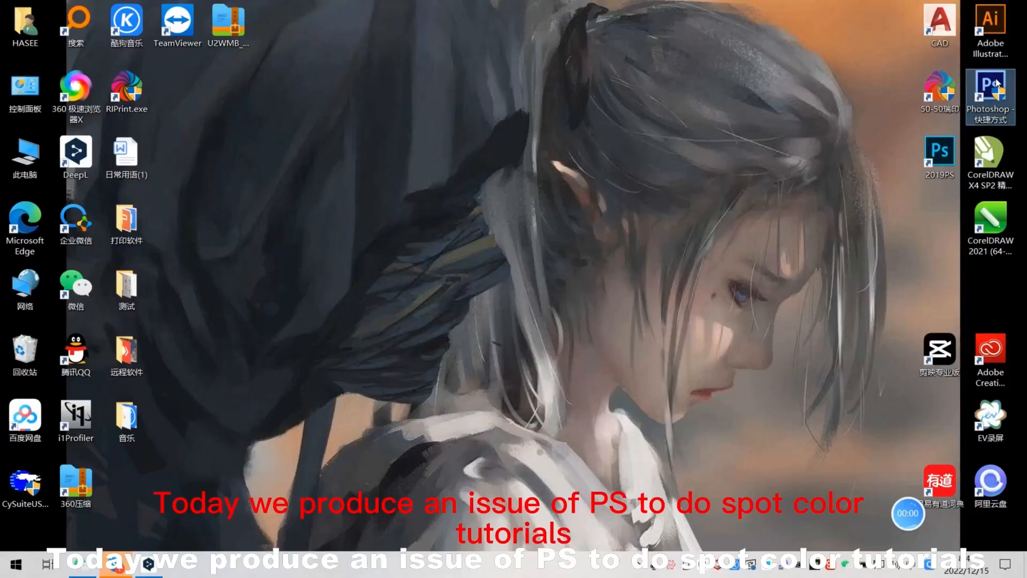
Step: Start Photoshop and open the colored GrayBalance TIFF image from the 测试 folder
{"action": "double_click", "coordinate": [994, 85]}
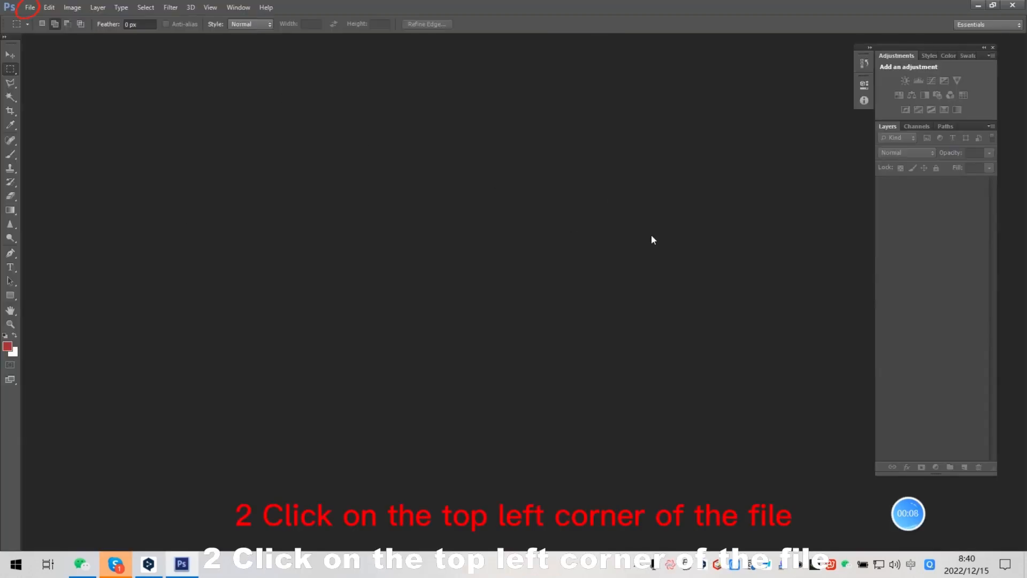
{"action": "left_click", "coordinate": [30, 7]}
{"action": "left_click", "coordinate": [43, 34]}
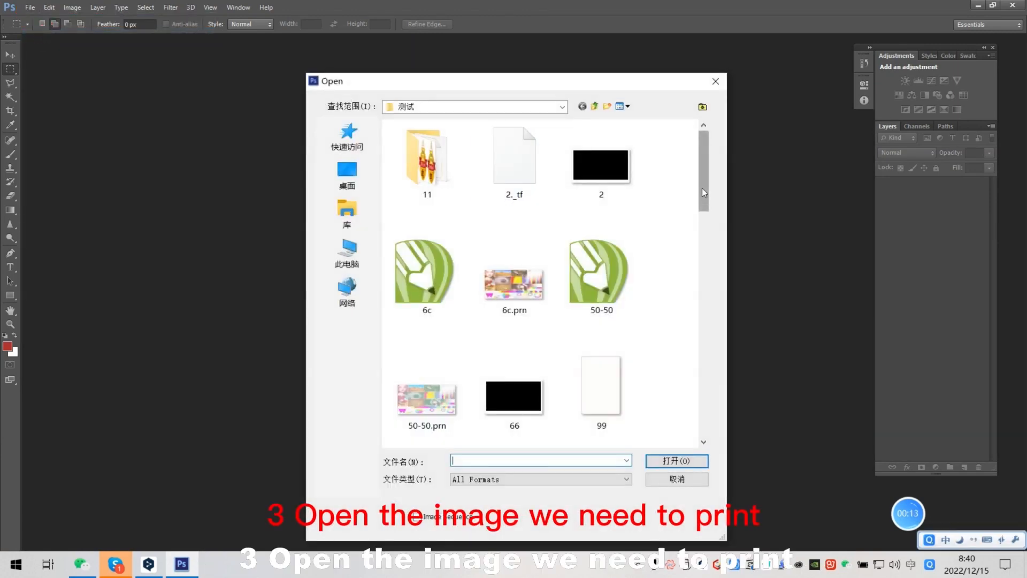
{"action": "left_click_drag", "start_coordinate": [702, 191], "coordinate": [696, 291]}
{"action": "left_click", "coordinate": [610, 246]}
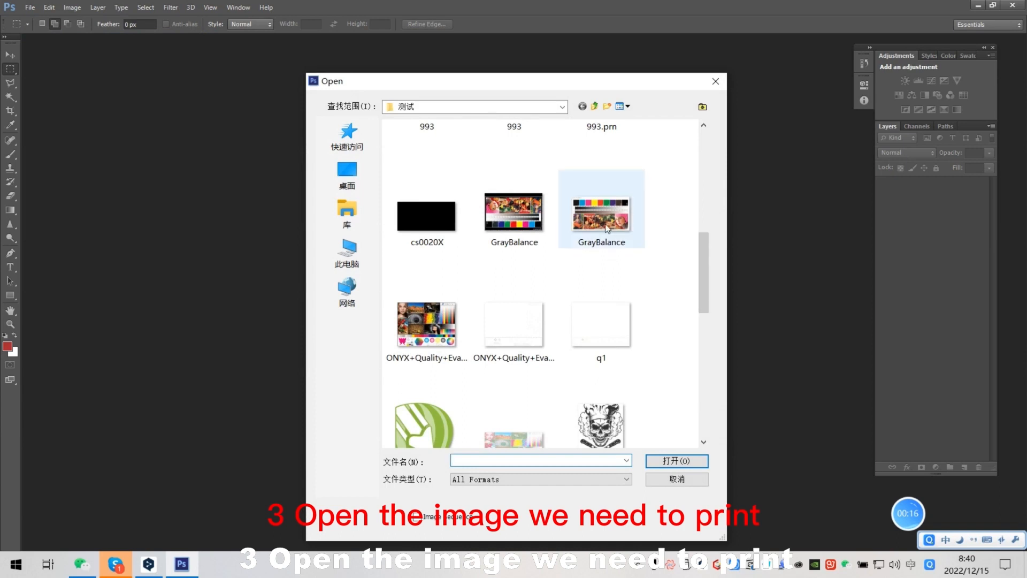
{"action": "left_click", "coordinate": [655, 459]}
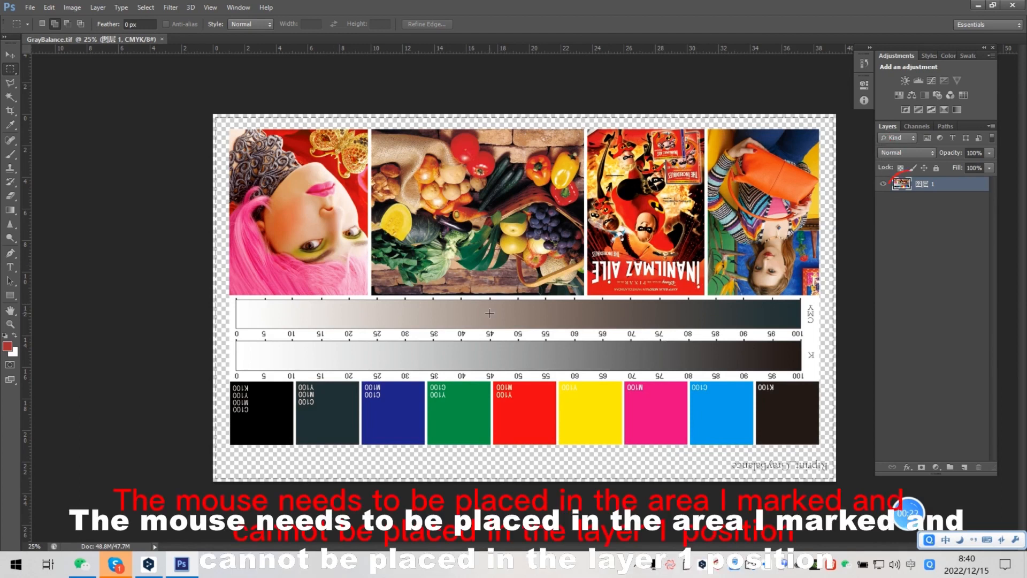
Step: Select the pixels of layer 图层 1 and create a new spot channel named 1 from them with 100% solidity
{"action": "right_click", "coordinate": [903, 187]}
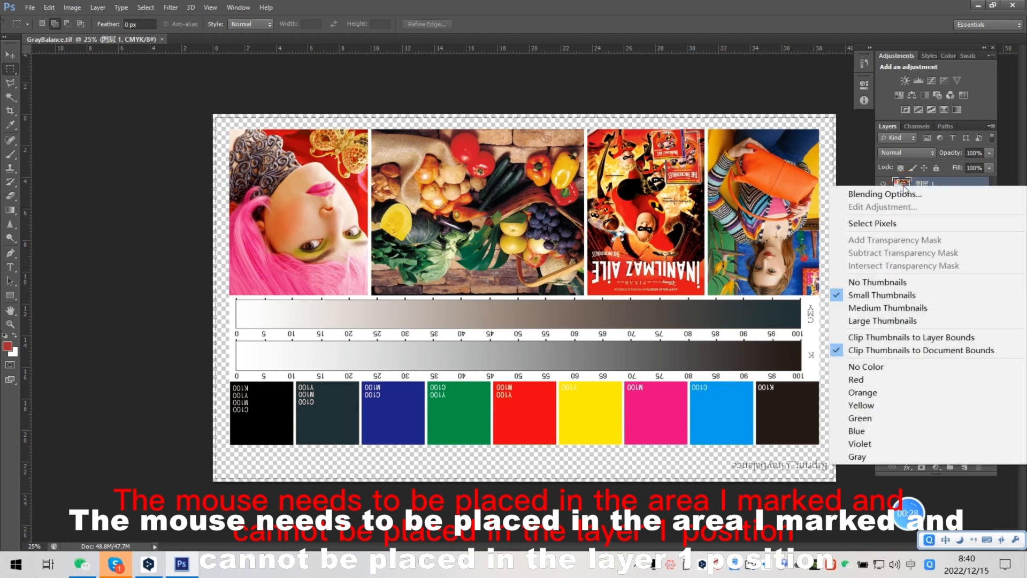
{"action": "left_click", "coordinate": [889, 223]}
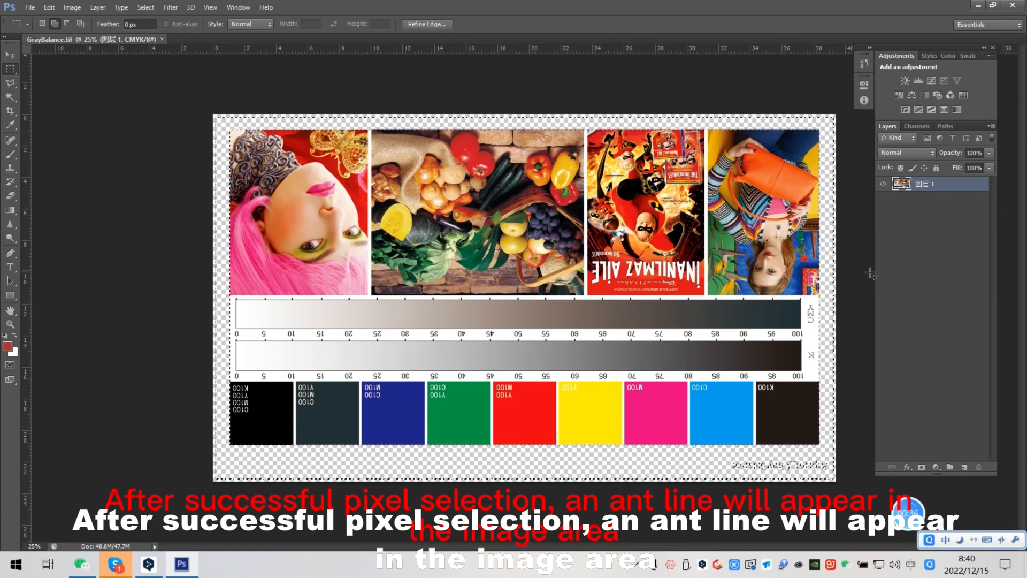
{"action": "left_click", "coordinate": [918, 127]}
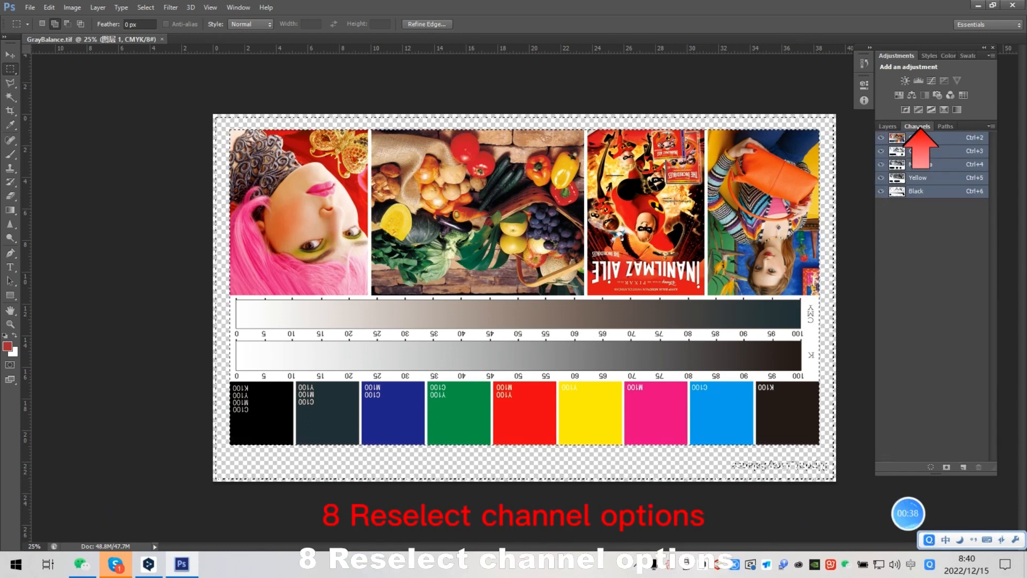
{"action": "left_click", "coordinate": [991, 127]}
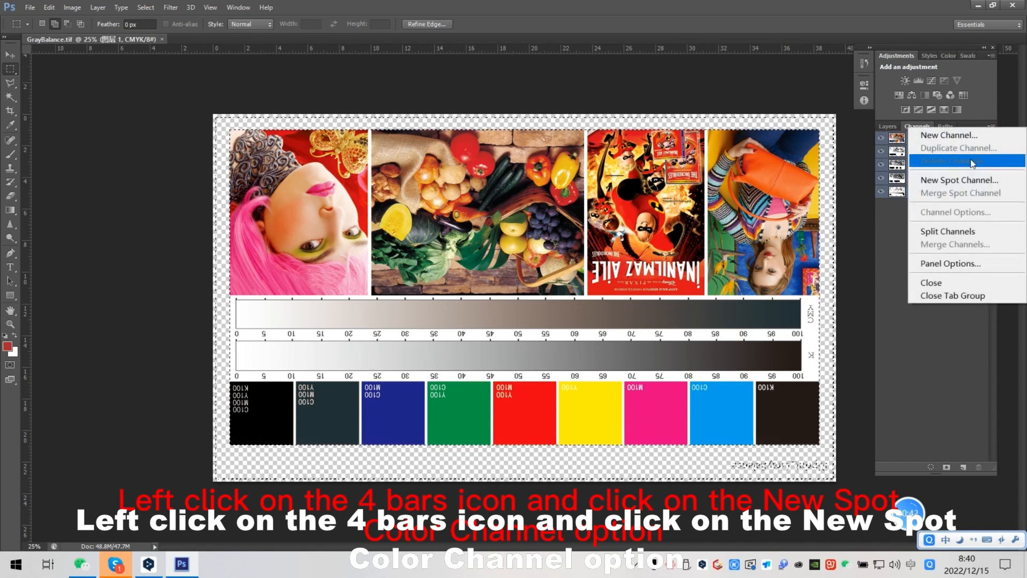
{"action": "left_click", "coordinate": [947, 180]}
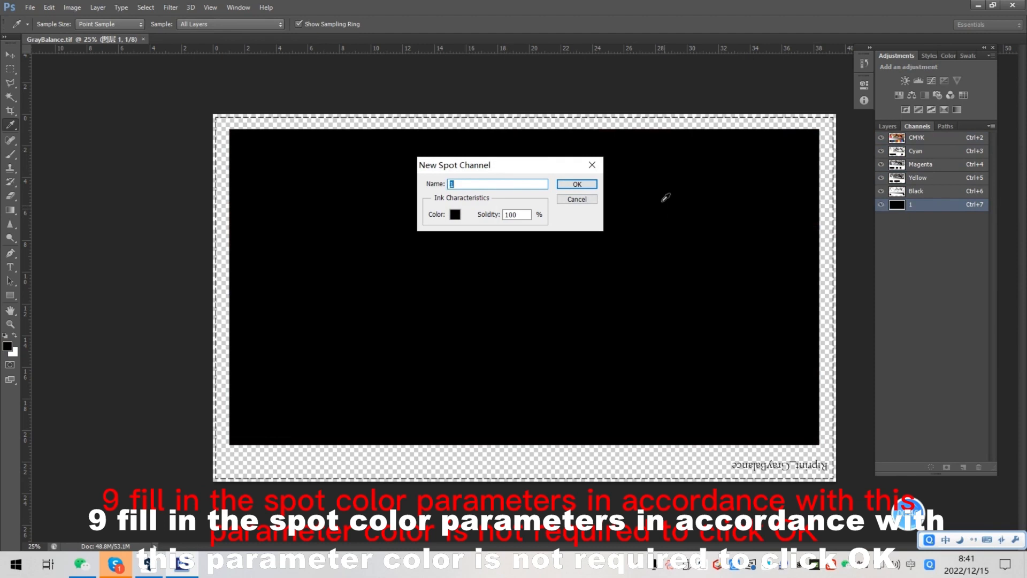
{"action": "left_click", "coordinate": [578, 184]}
{"action": "key", "text": "m"}
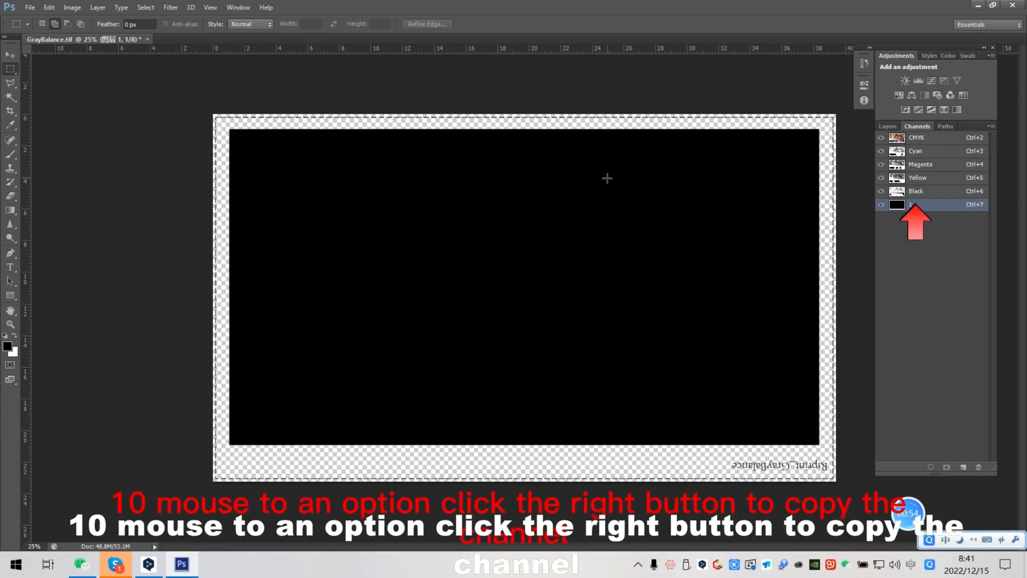
Step: Duplicate spot channel 1 within GrayBalance.tif as 1 copy
{"action": "right_click", "coordinate": [918, 211]}
{"action": "left_click", "coordinate": [918, 216]}
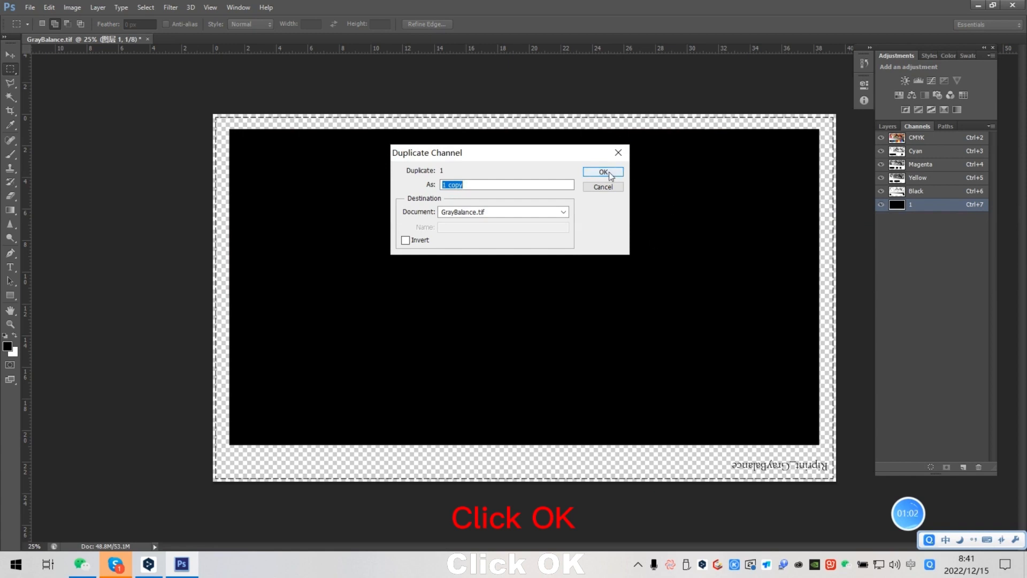
{"action": "left_click", "coordinate": [603, 172]}
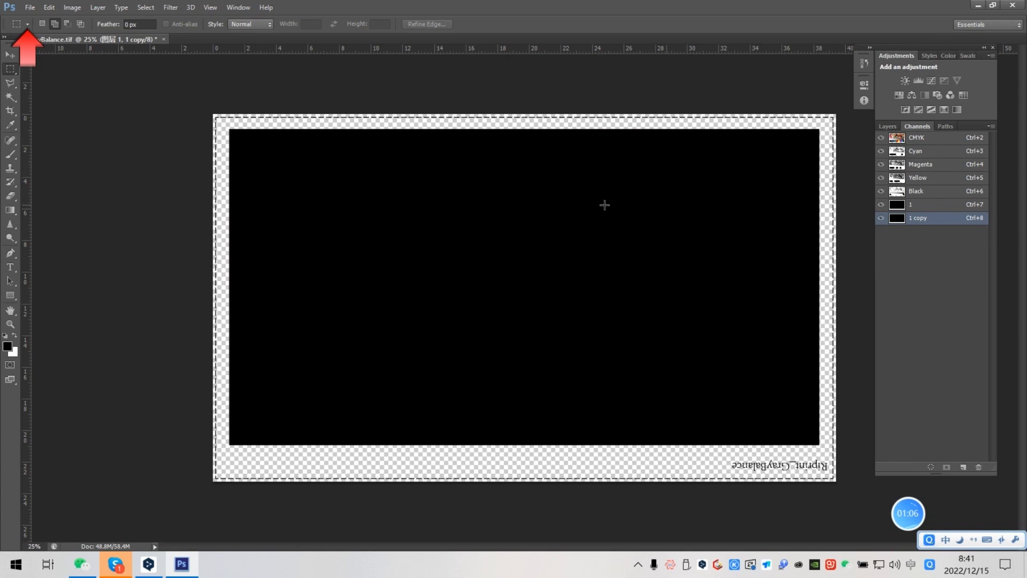
Step: Save the image as TIFF file GrayBalance.tif in folder 11, keeping spot colors and layers and leaving the ICC profile off
{"action": "left_click", "coordinate": [30, 8]}
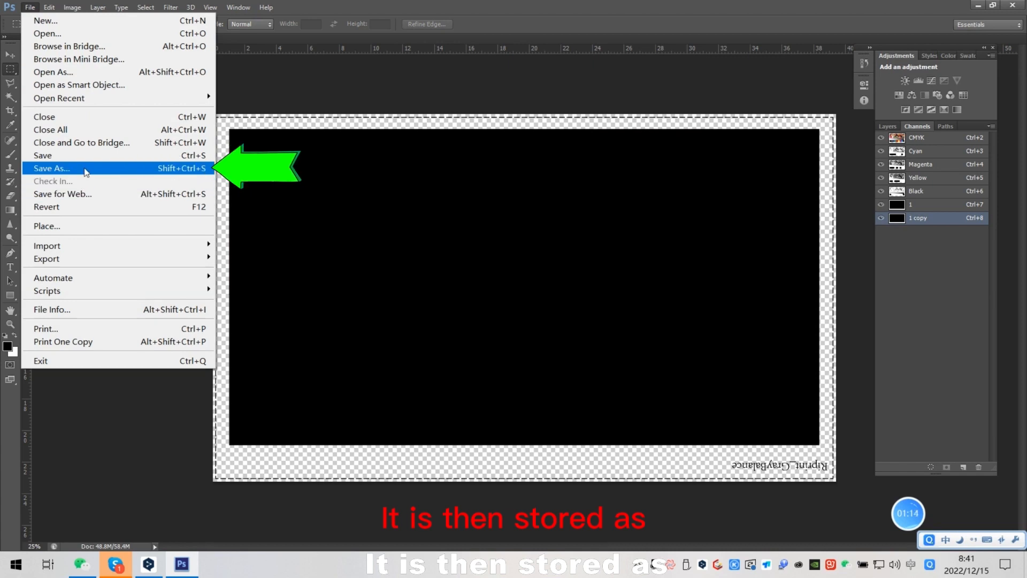
{"action": "left_click", "coordinate": [52, 168]}
{"action": "left_click", "coordinate": [491, 337]}
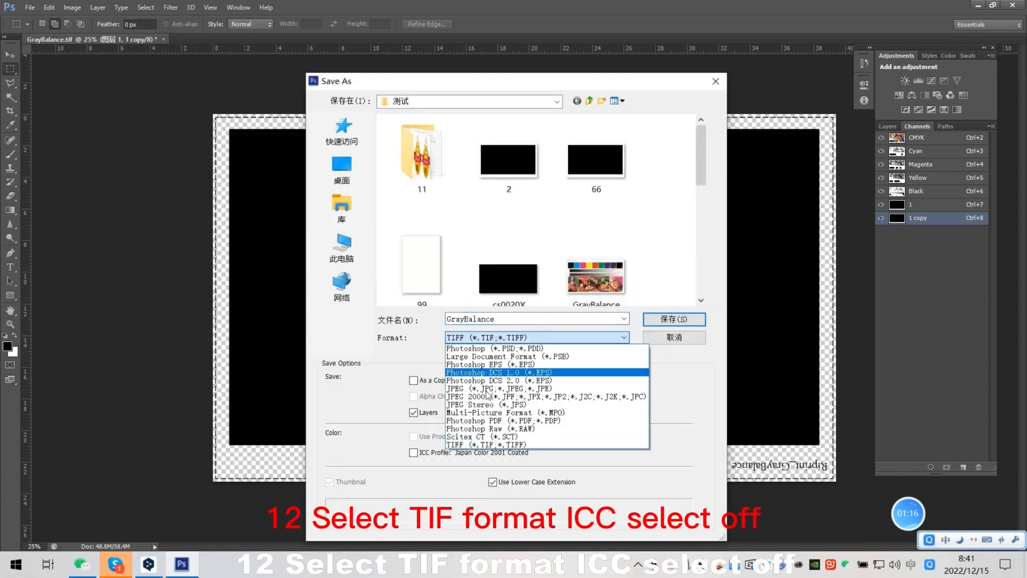
{"action": "left_click", "coordinate": [507, 339]}
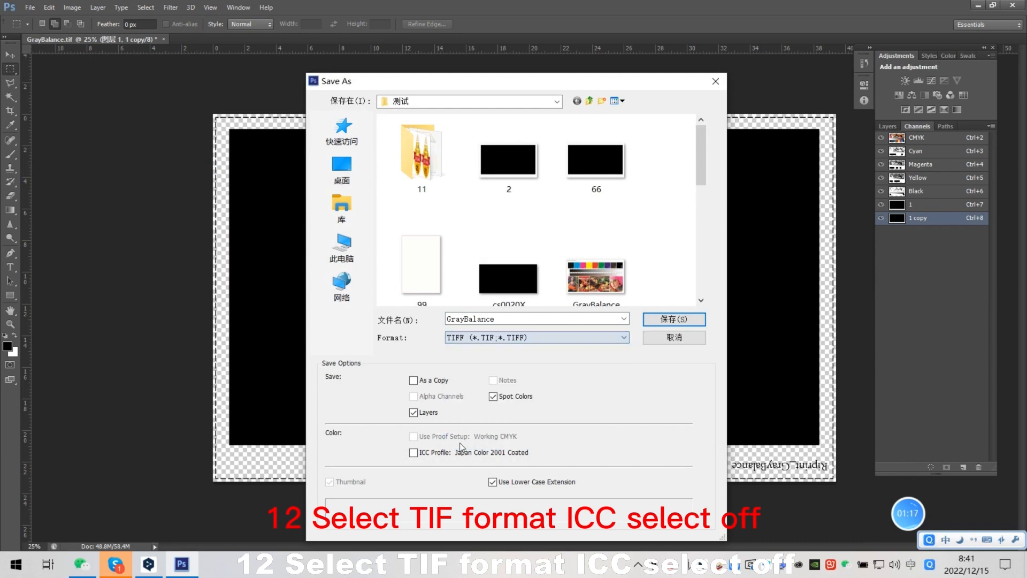
{"action": "double_click", "coordinate": [514, 318]}
{"action": "type", "text": "11"}
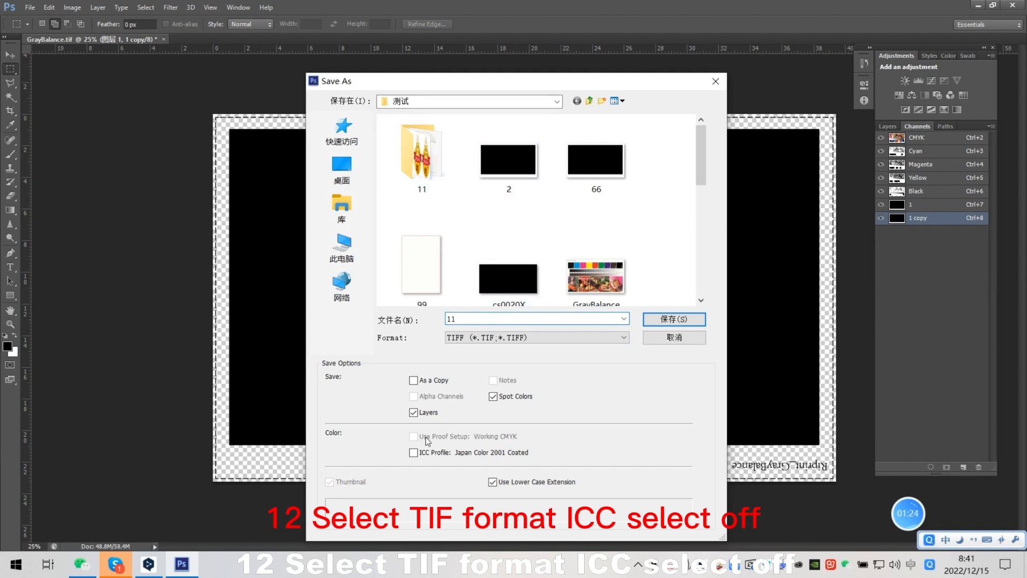
{"action": "left_click", "coordinate": [414, 454]}
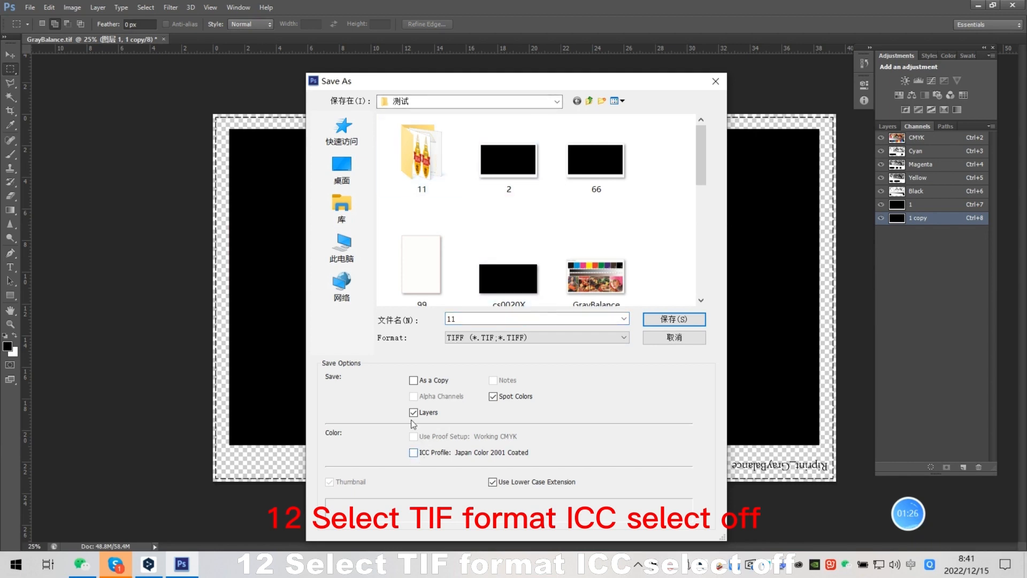
{"action": "left_click", "coordinate": [673, 319]}
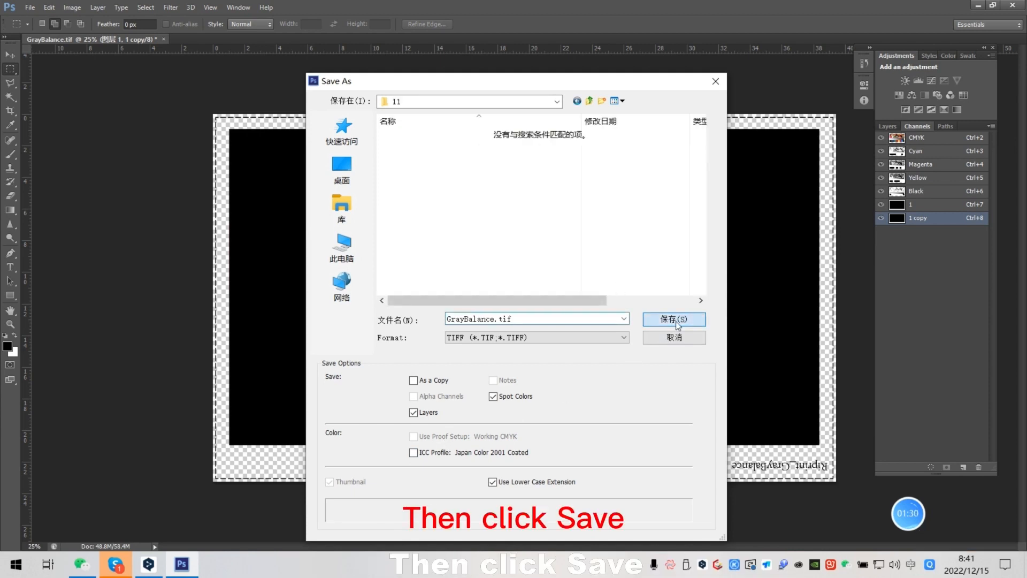
{"action": "left_click", "coordinate": [674, 319]}
{"action": "left_click", "coordinate": [580, 121]}
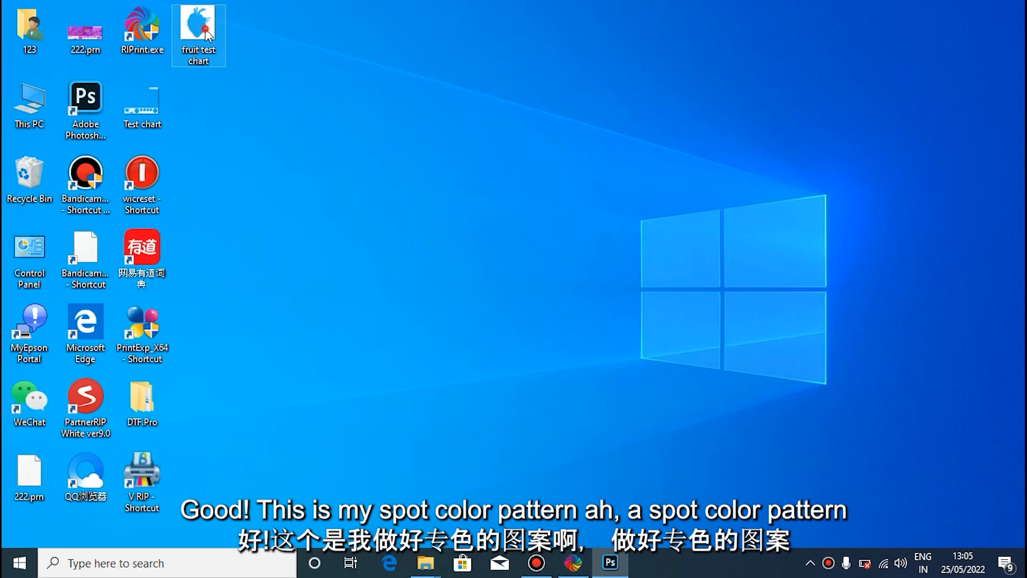
Step: Preview the fruit test chart image, switch to RIPrint and import it from the Desktop at its original size
{"action": "double_click", "coordinate": [206, 35]}
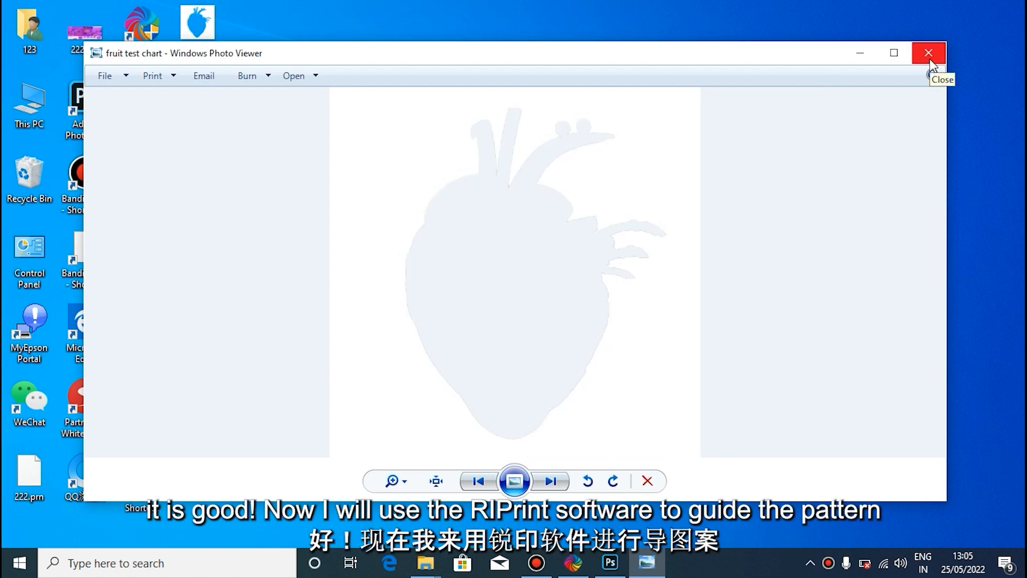
{"action": "left_click", "coordinate": [930, 60]}
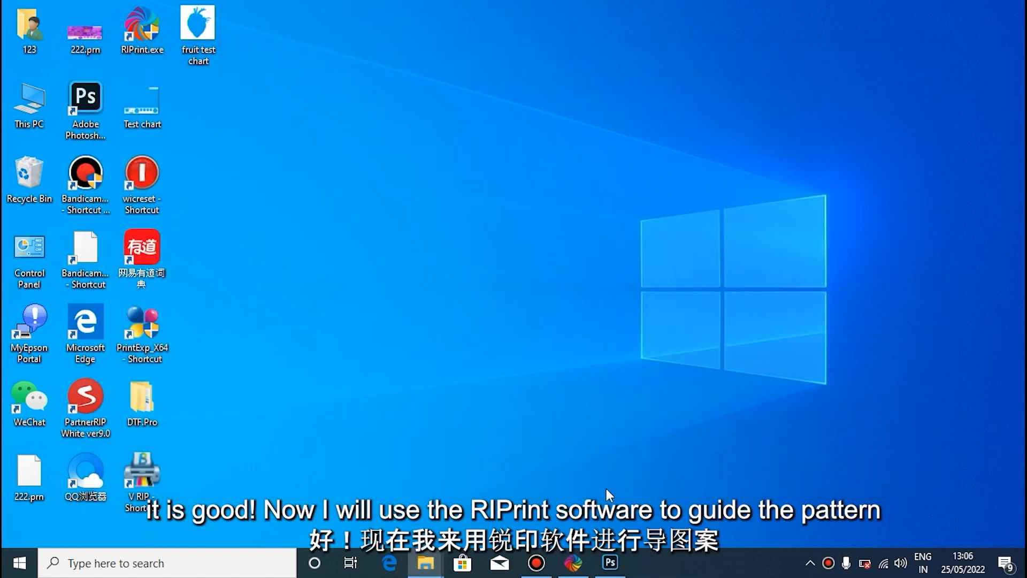
{"action": "left_click", "coordinate": [571, 562]}
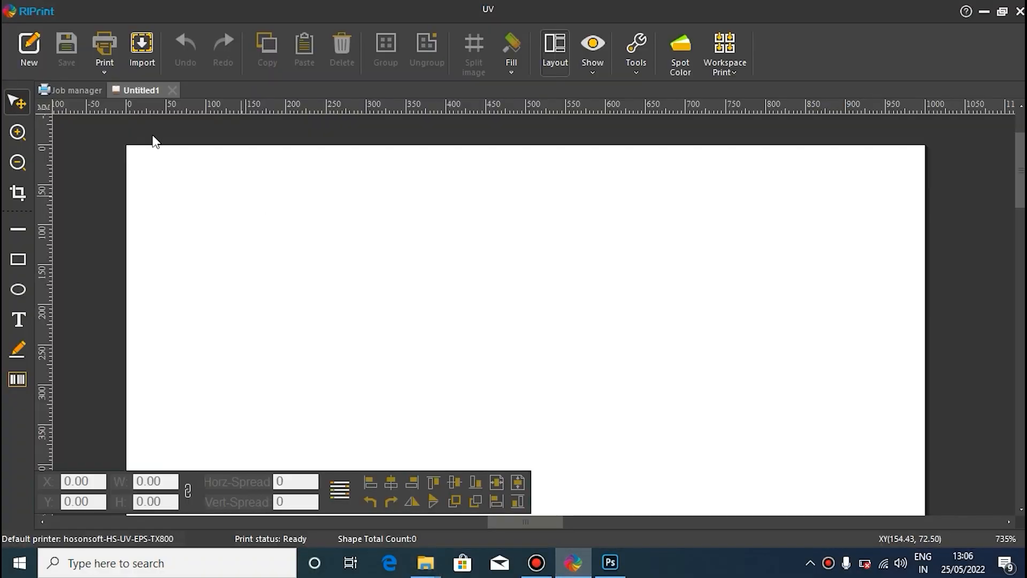
{"action": "left_click", "coordinate": [141, 45]}
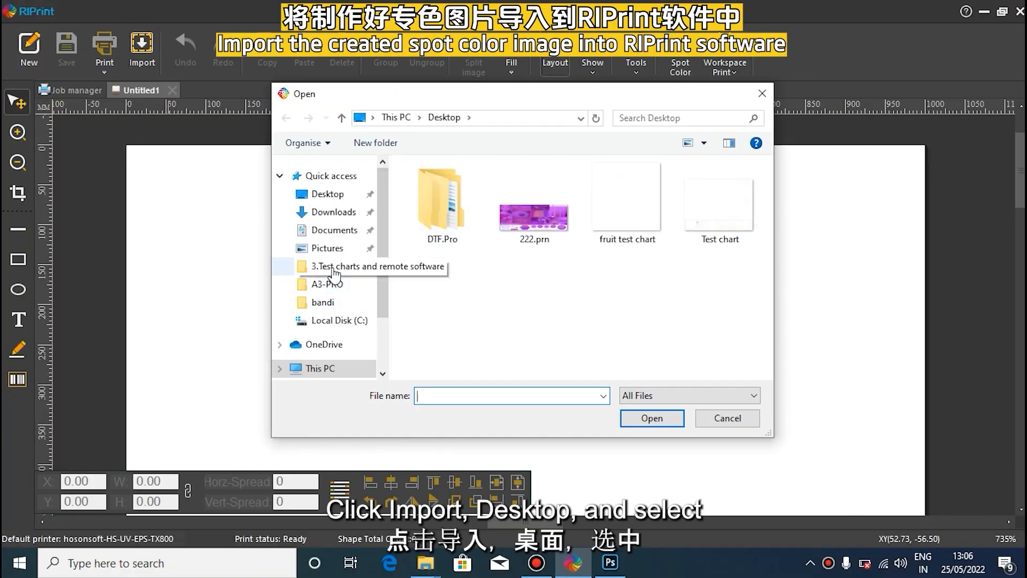
{"action": "left_click", "coordinate": [343, 198]}
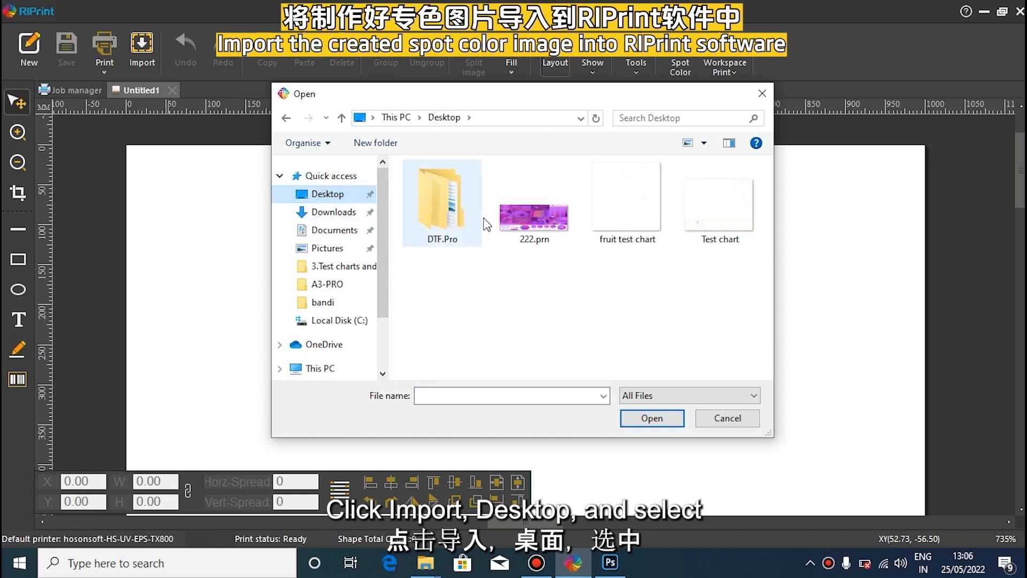
{"action": "left_click", "coordinate": [633, 220]}
{"action": "left_click", "coordinate": [651, 420]}
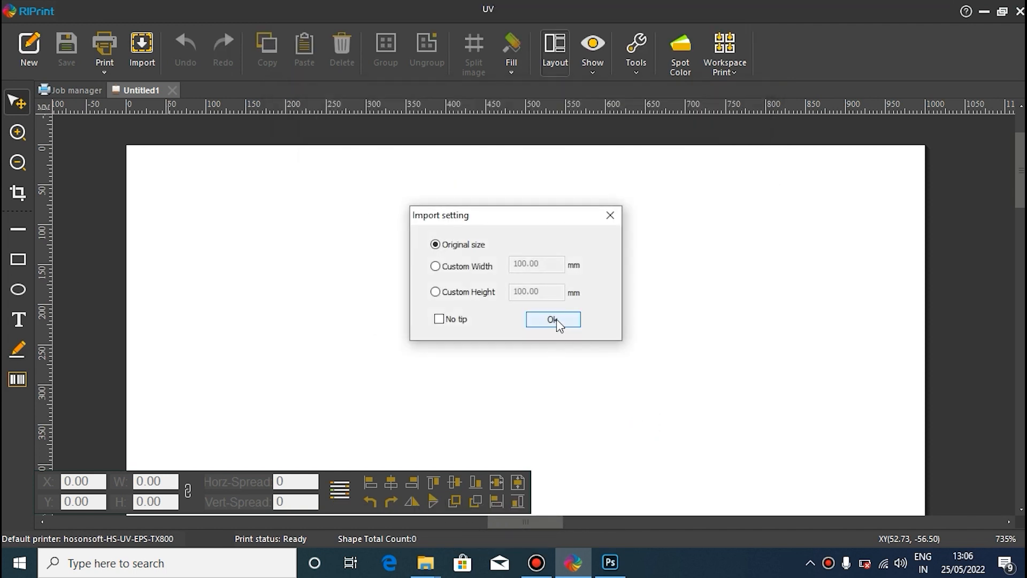
{"action": "left_click", "coordinate": [554, 320]}
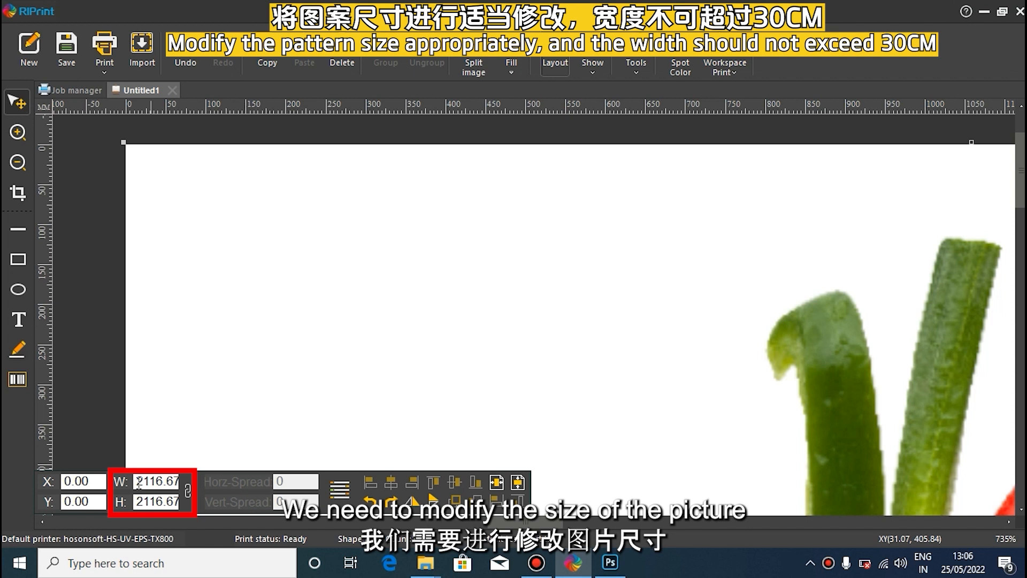
Step: Set the width of the imported fruit test chart to 28 mm
{"action": "left_click_drag", "start_coordinate": [139, 484], "coordinate": [183, 481]}
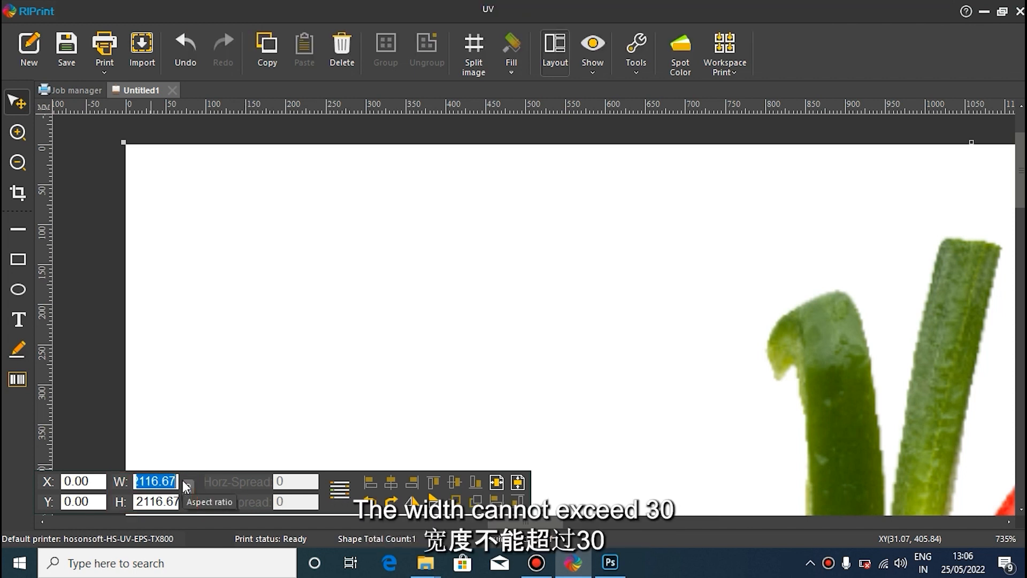
{"action": "type", "text": "28"}
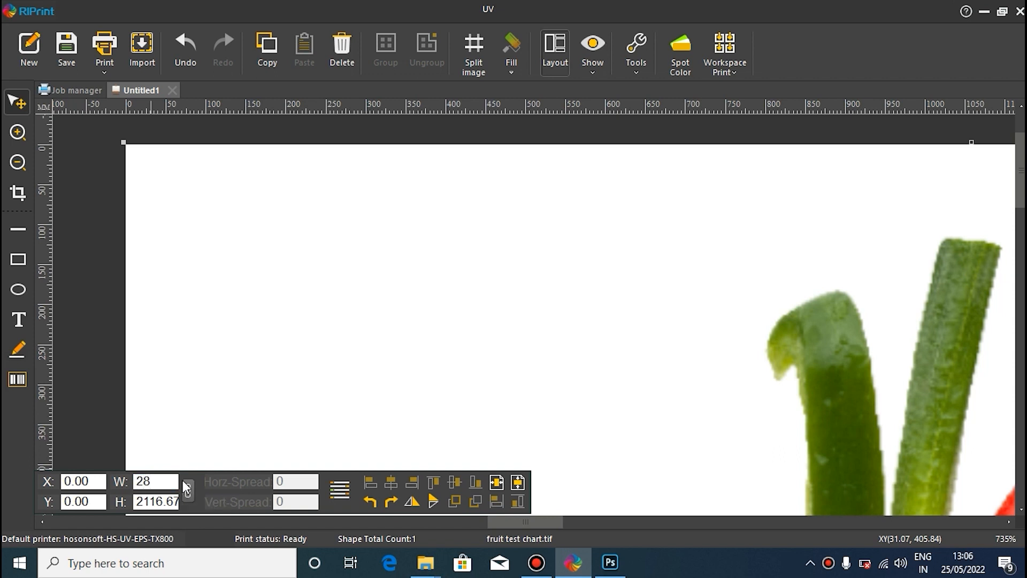
{"action": "key", "text": "Return"}
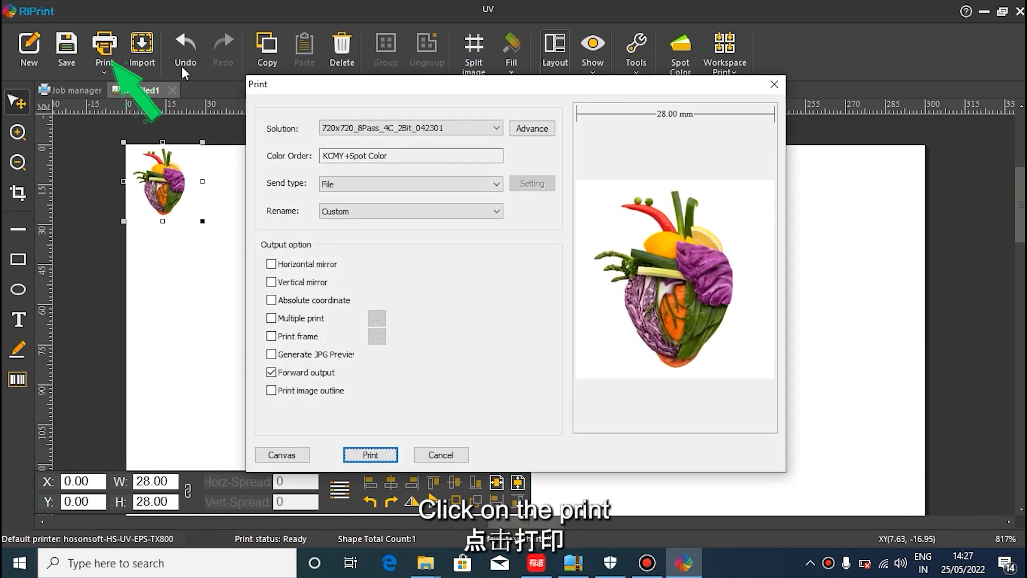
Step: Choose the 720x1080_12Pass_4C_2Bit_042301 solution for the fruit test chart and start printing it to a file
{"action": "left_click", "coordinate": [342, 131]}
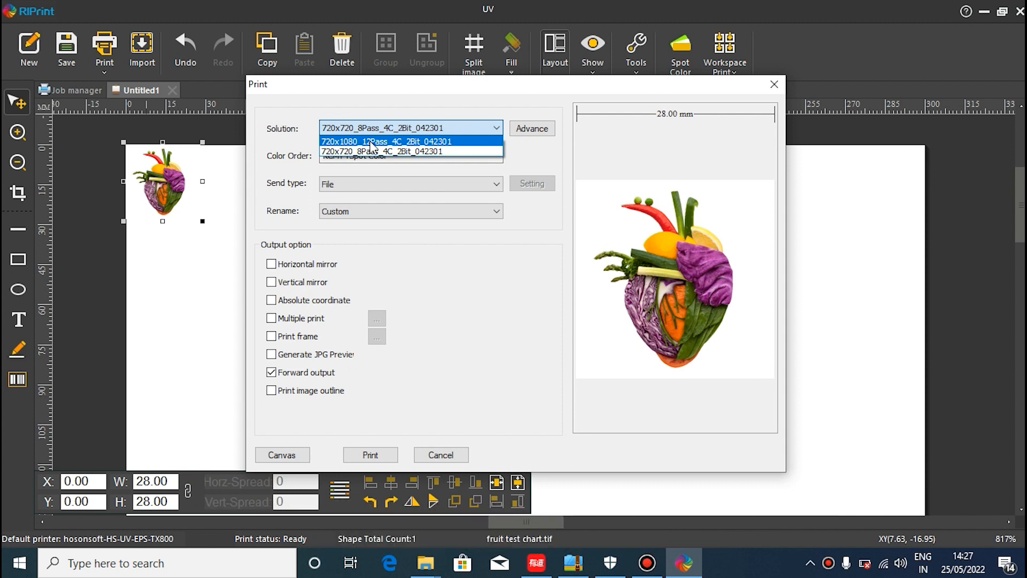
{"action": "left_click", "coordinate": [372, 142]}
{"action": "left_click", "coordinate": [372, 453]}
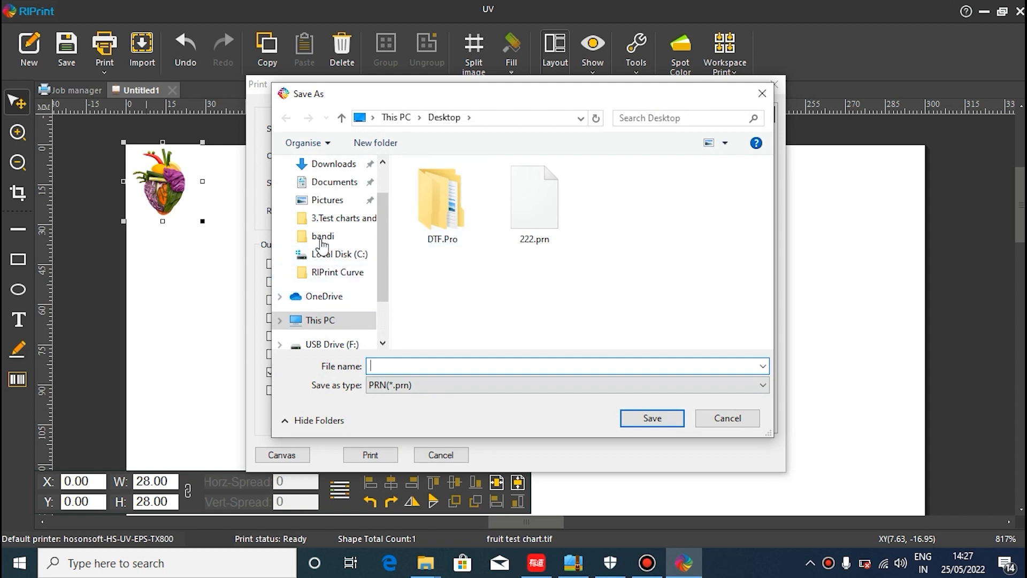
Step: Select the Desktop as the storage location for the PRN print file
{"action": "scroll", "coordinate": [342, 235], "scroll_direction": "up", "scroll_amount": 1}
{"action": "left_click", "coordinate": [321, 194]}
{"action": "left_click", "coordinate": [416, 366]}
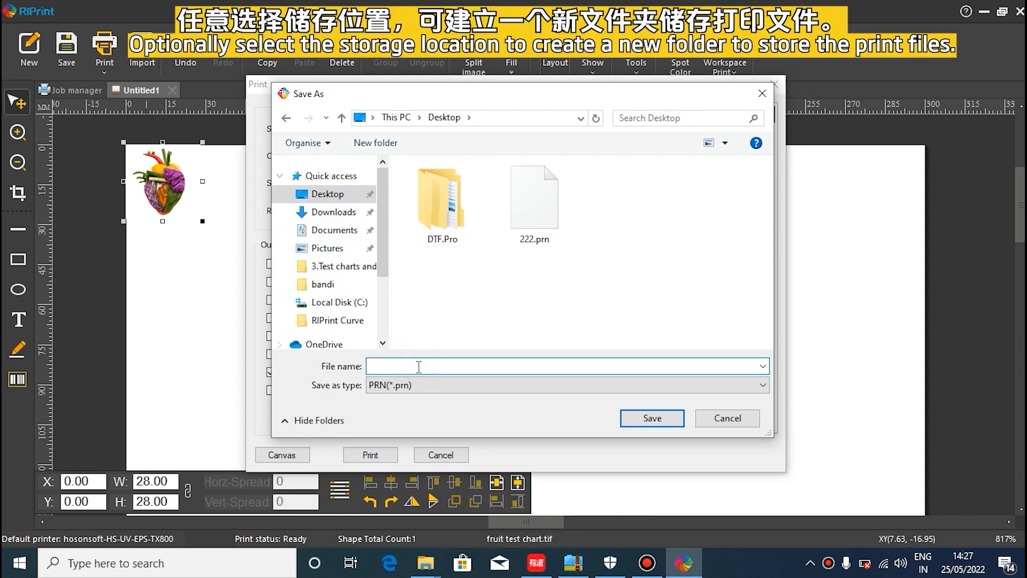
{"action": "type", "text": "222"}
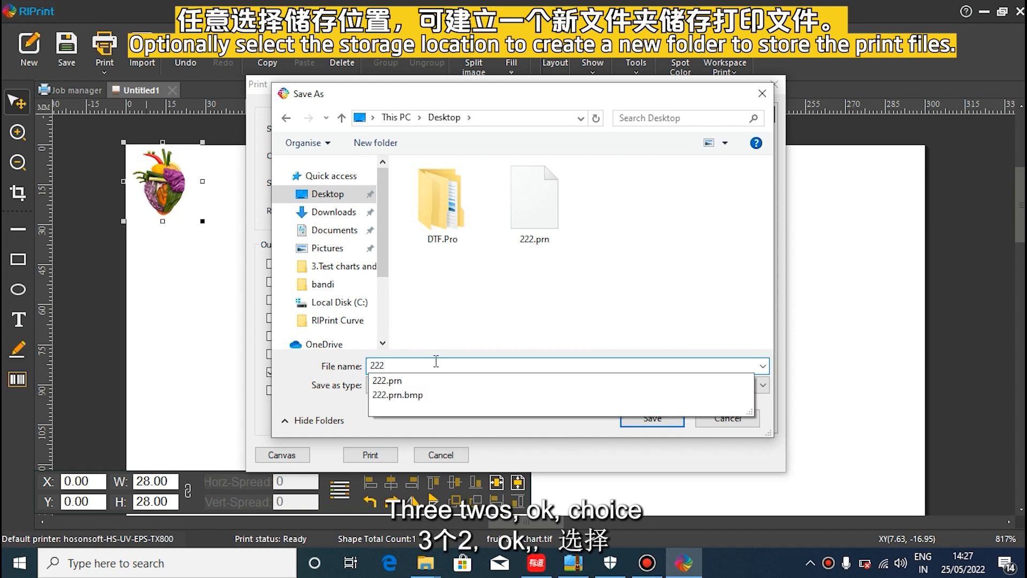
{"action": "key", "text": "BackSpace"}
{"action": "key", "text": "BackSpace"}
{"action": "key", "text": "BackSpace"}
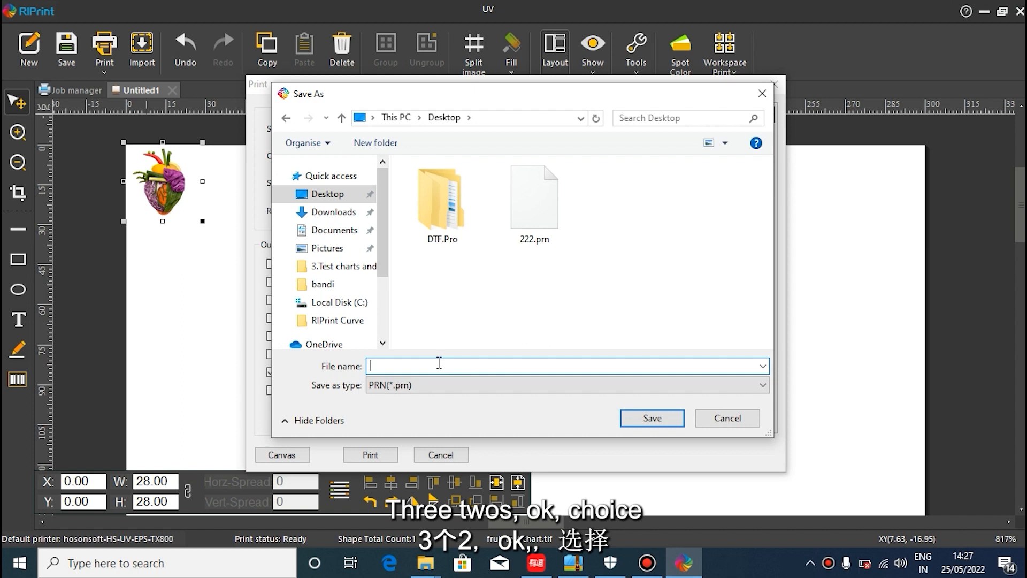
Step: Save the print output as PRN file 222 on the Desktop and minimize RIPrint
{"action": "type", "text": "222"}
{"action": "left_click", "coordinate": [653, 419]}
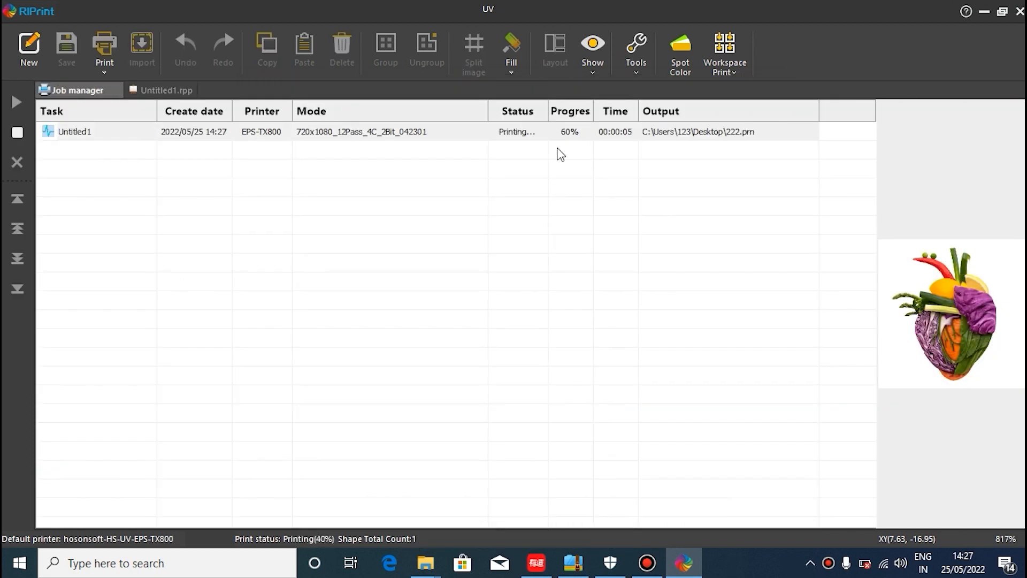
{"action": "left_click", "coordinate": [989, 16]}
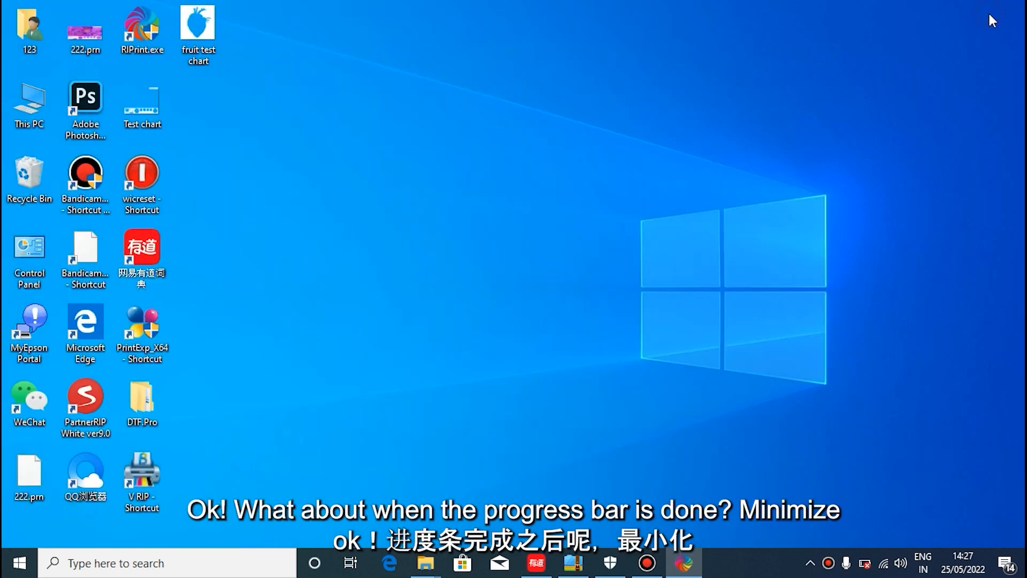